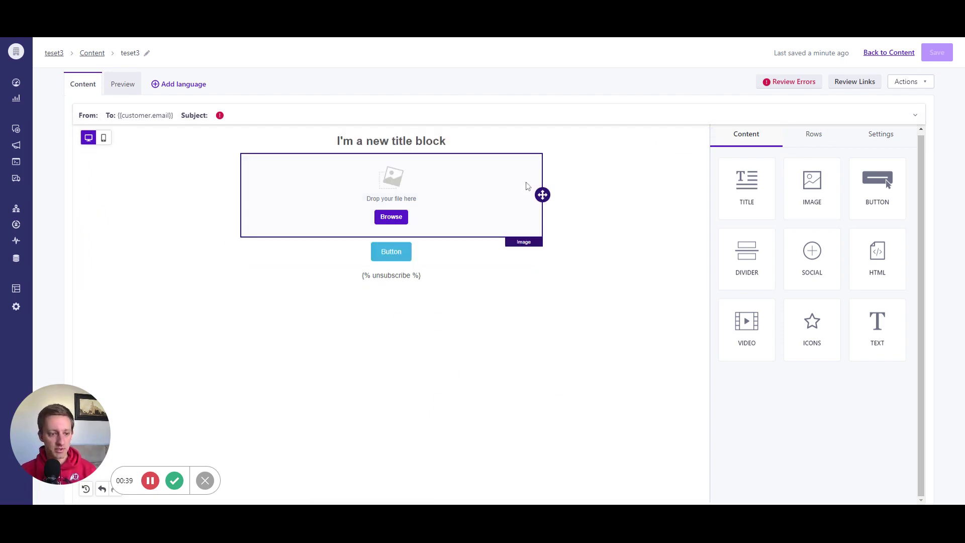
# Step: Drag in a second Title block, then delete that extra title block
pyautogui.moveTo(746, 186); pyautogui.dragTo(470, 273)
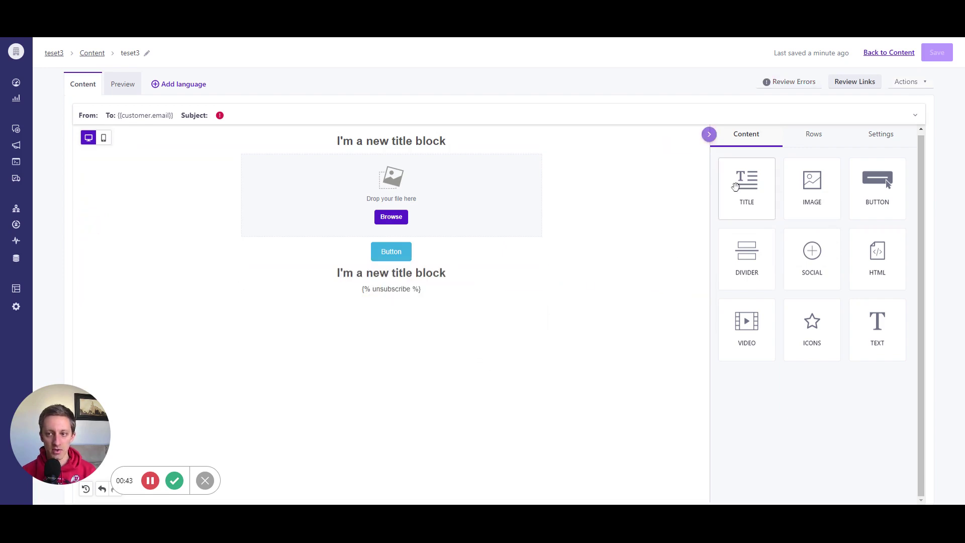
pyautogui.click(459, 275)
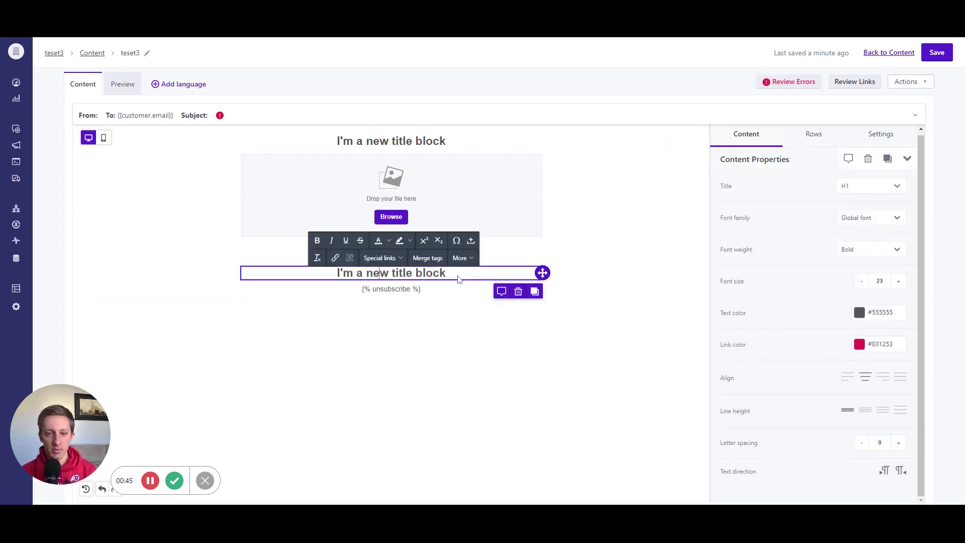
pyautogui.click(517, 288)
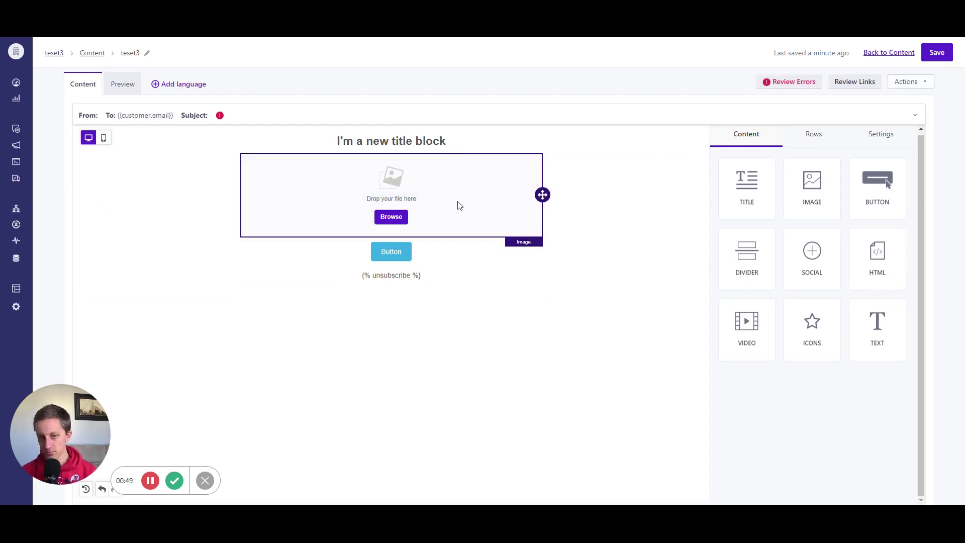
# Step: Select the existing title and keep its Title level at H1
pyautogui.click(464, 143)
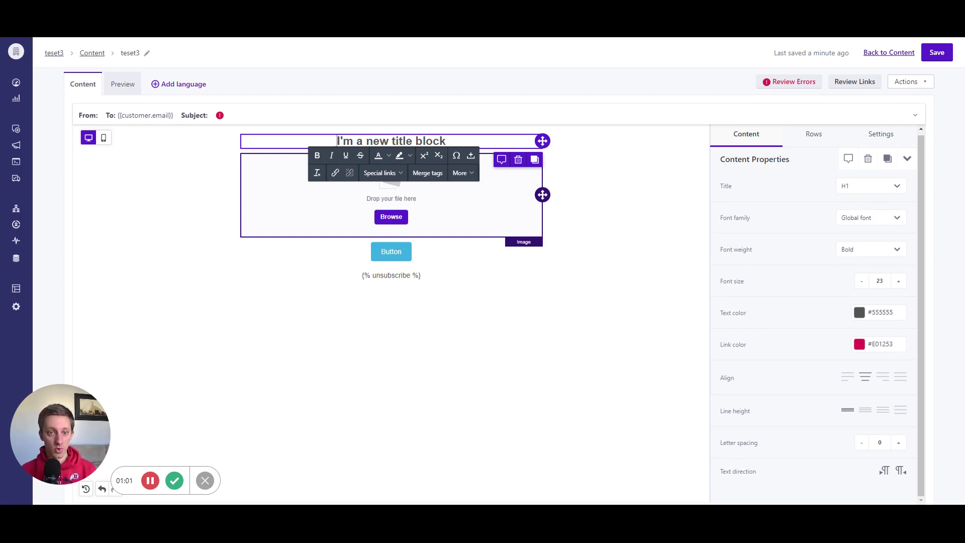
pyautogui.click(853, 187)
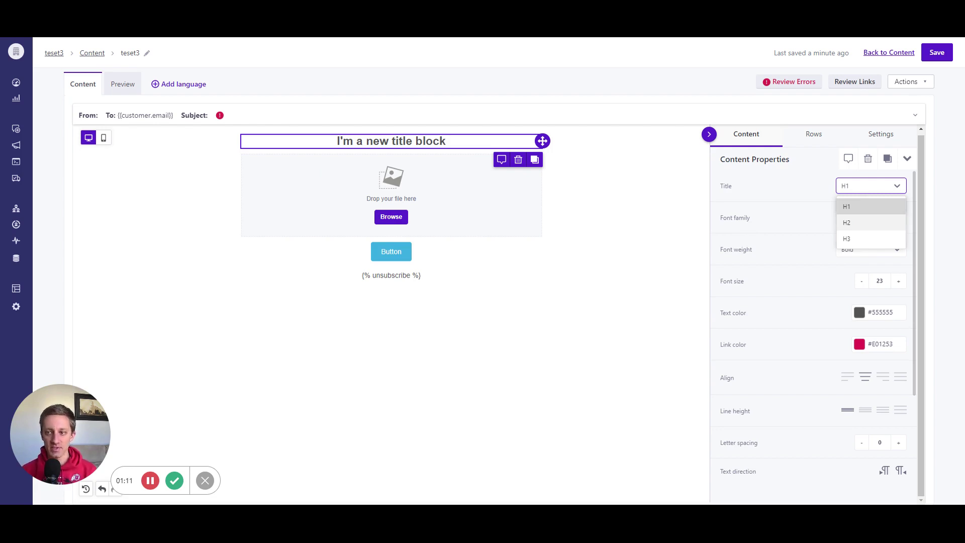
pyautogui.click(768, 191)
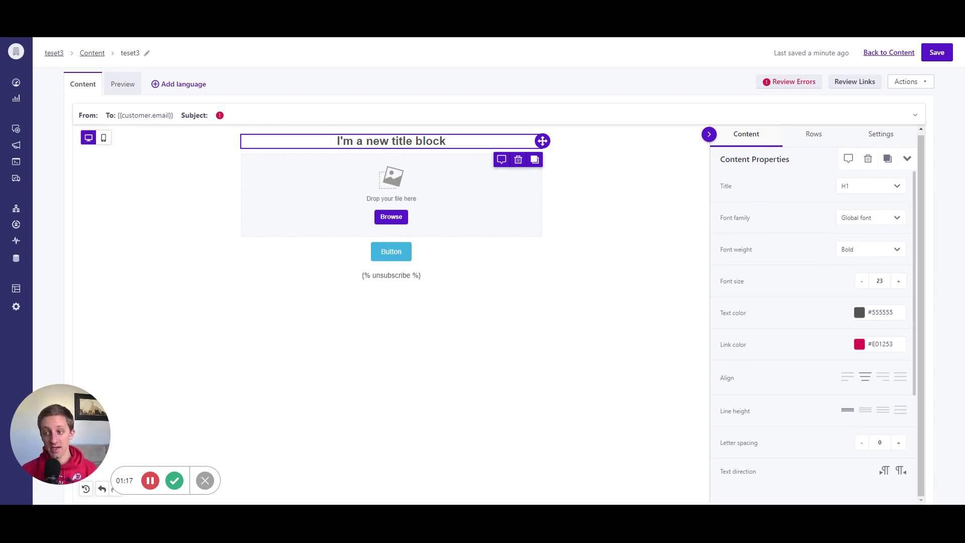
# Step: Change the title's font weight from bold to Regular, leaving the font family unchanged
pyautogui.click(842, 217)
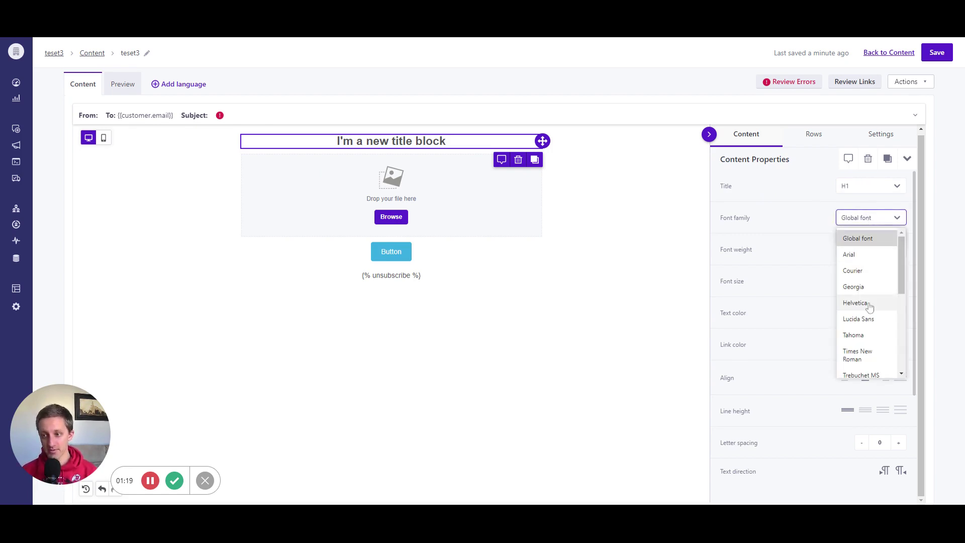
pyautogui.click(796, 243)
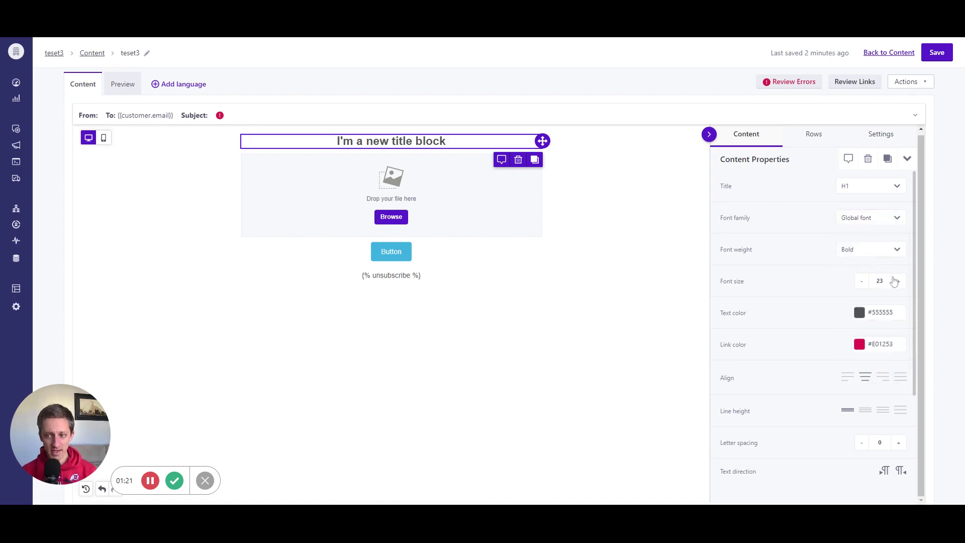
pyautogui.click(876, 249)
pyautogui.click(853, 270)
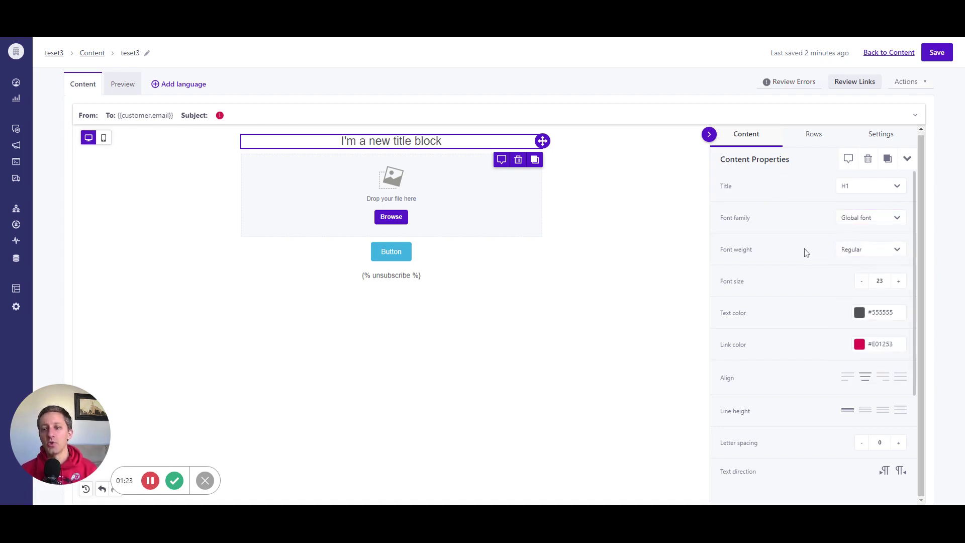
# Step: Raise the title's letter spacing to 4
pyautogui.scroll(-1, 810, 291)
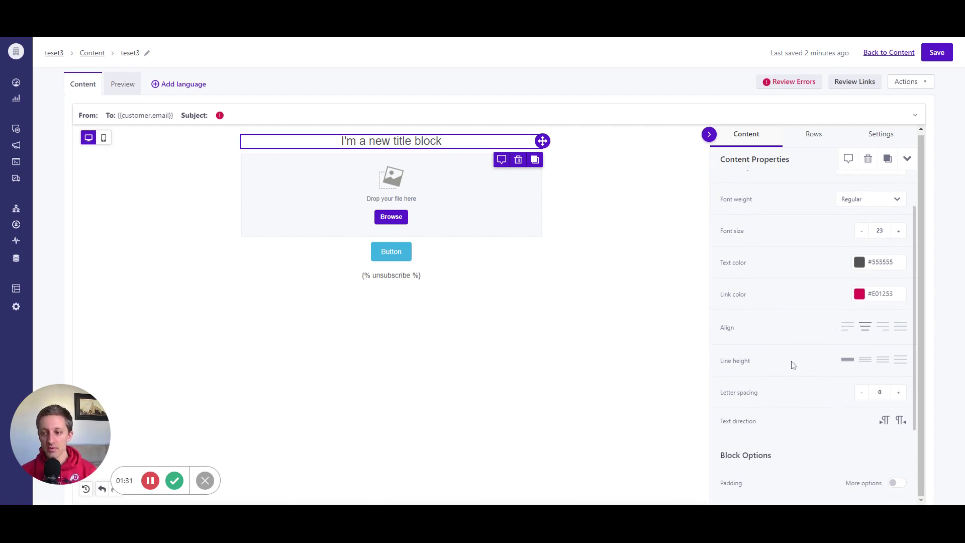
pyautogui.click(898, 392)
pyautogui.click(898, 392)
pyautogui.click(898, 392)
pyautogui.click(899, 392)
pyautogui.scroll(-2, 802, 404)
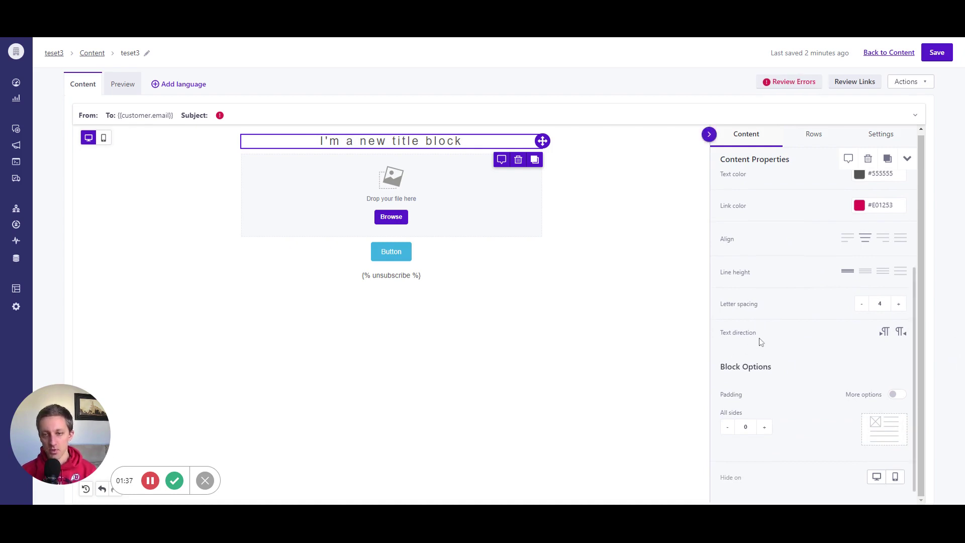
pyautogui.click(884, 334)
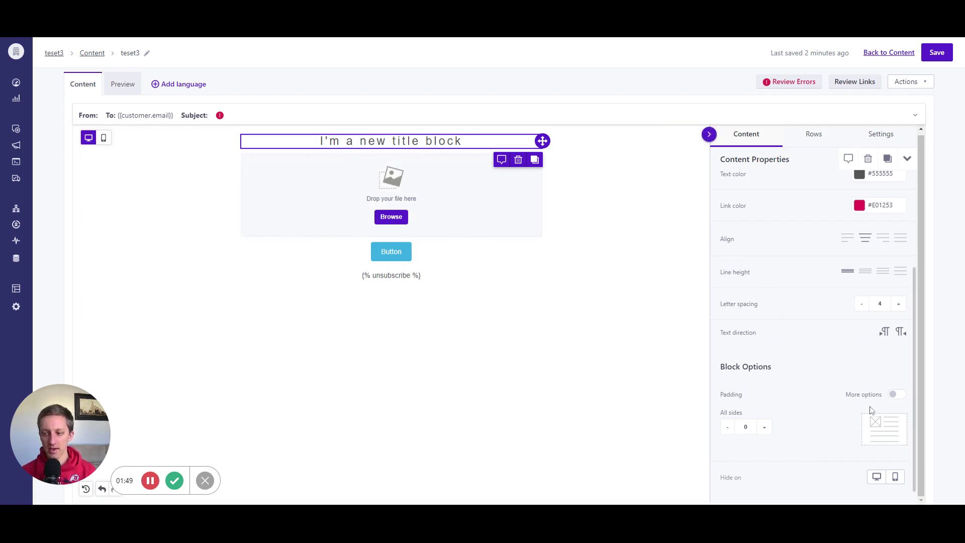
# Step: Give the title padding 15 top, left and right with 0 bottom, and hide it on mobile
pyautogui.click(765, 427)
pyautogui.click(764, 427)
pyautogui.click(764, 426)
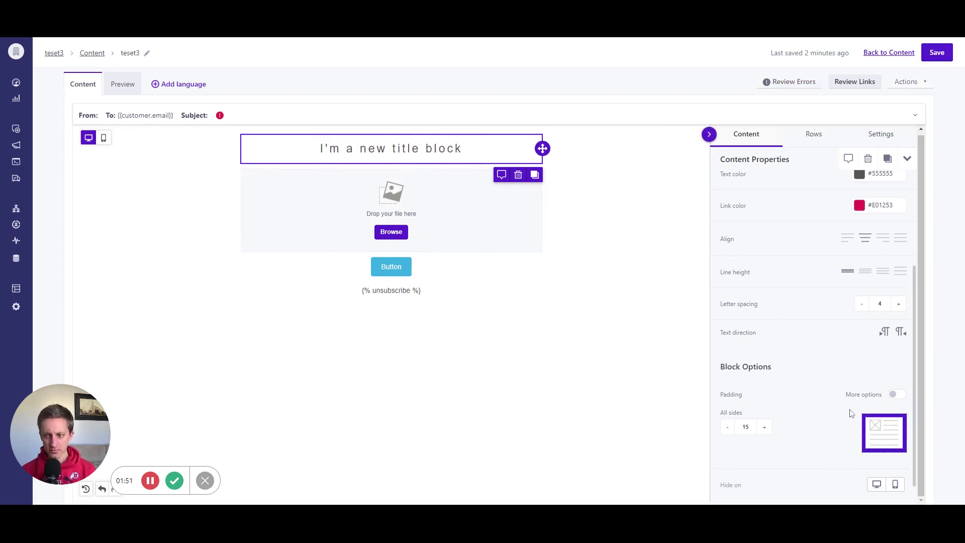
pyautogui.click(897, 394)
pyautogui.scroll(-1, 744, 372)
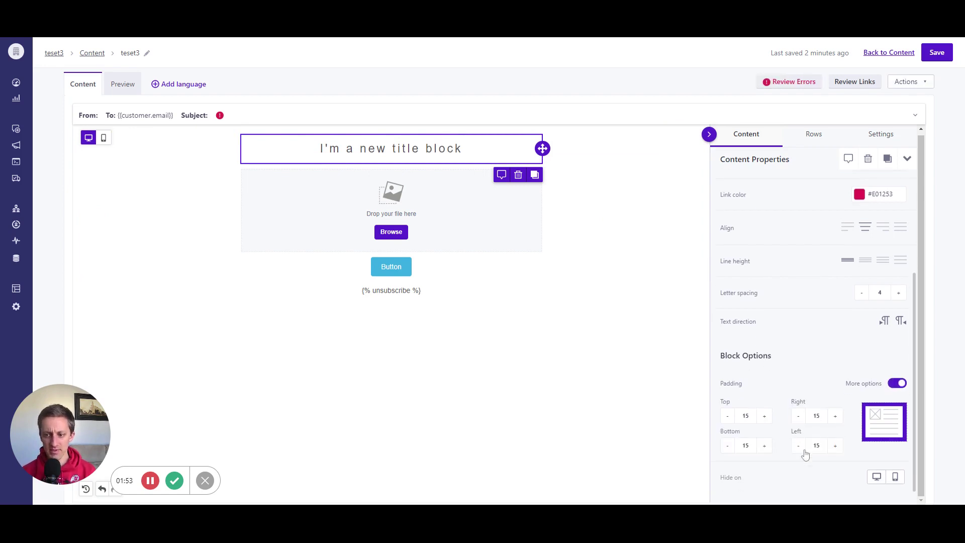
pyautogui.click(728, 445)
pyautogui.click(728, 446)
pyautogui.click(728, 446)
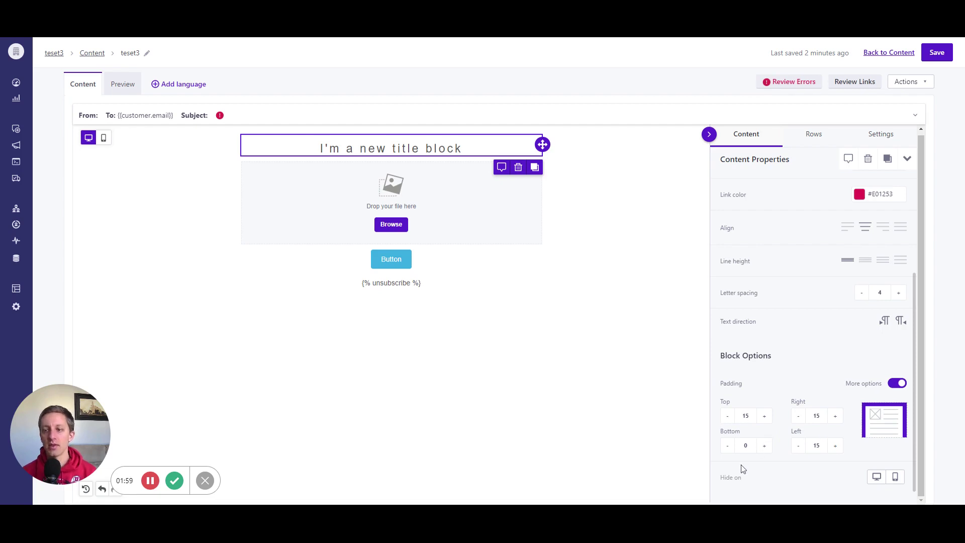
pyautogui.click(877, 478)
pyautogui.click(894, 477)
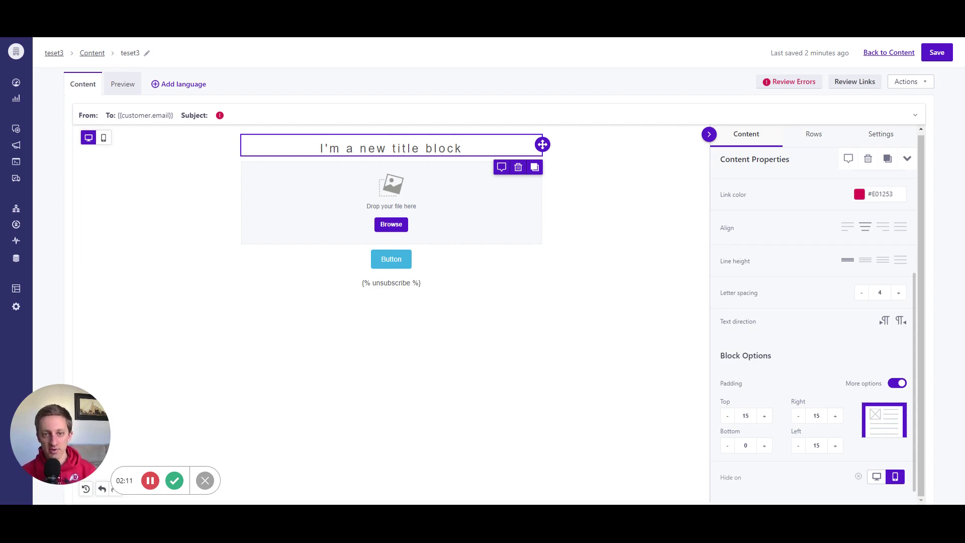
# Step: Select the empty image block and insert the Twitter image 124021.png from the File manager
pyautogui.scroll(3, 818, 437)
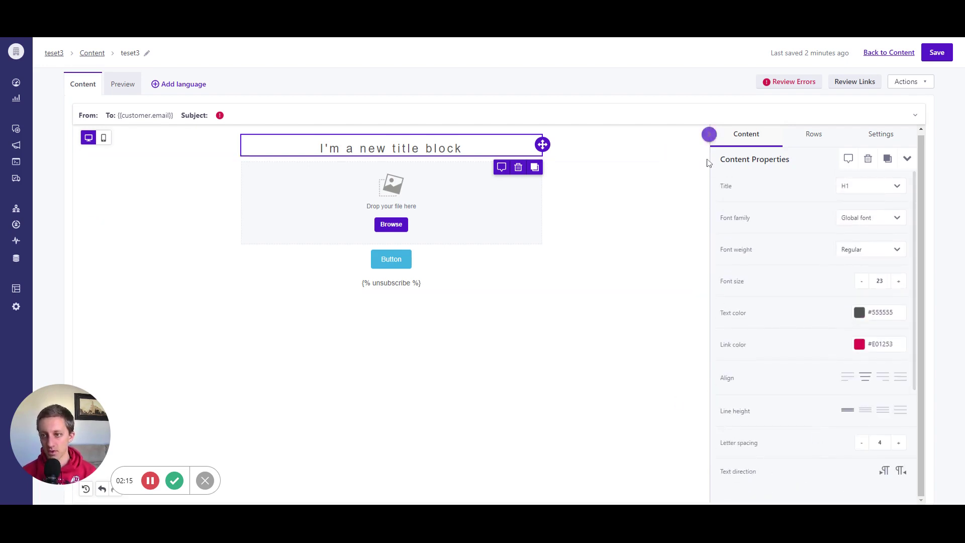
pyautogui.click(496, 213)
pyautogui.click(656, 202)
pyautogui.click(738, 137)
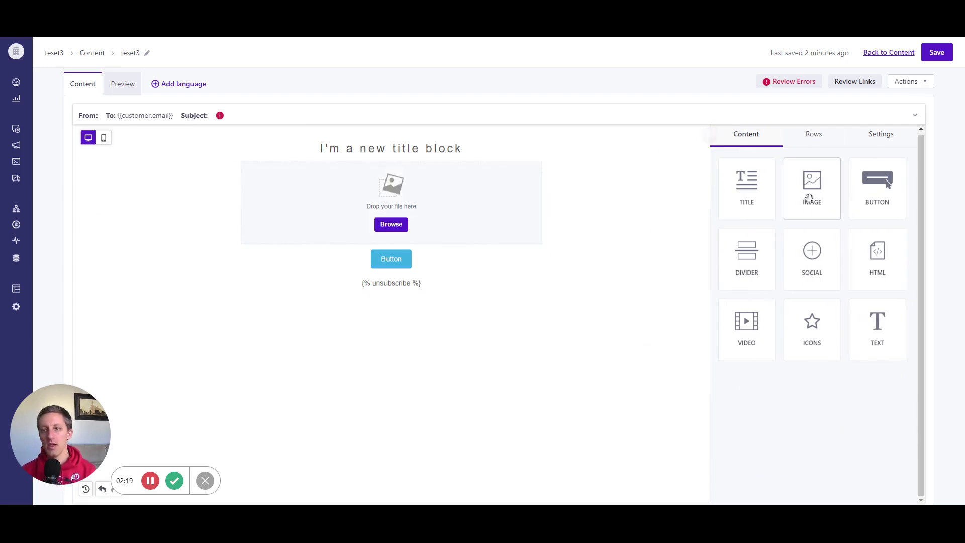
pyautogui.click(453, 208)
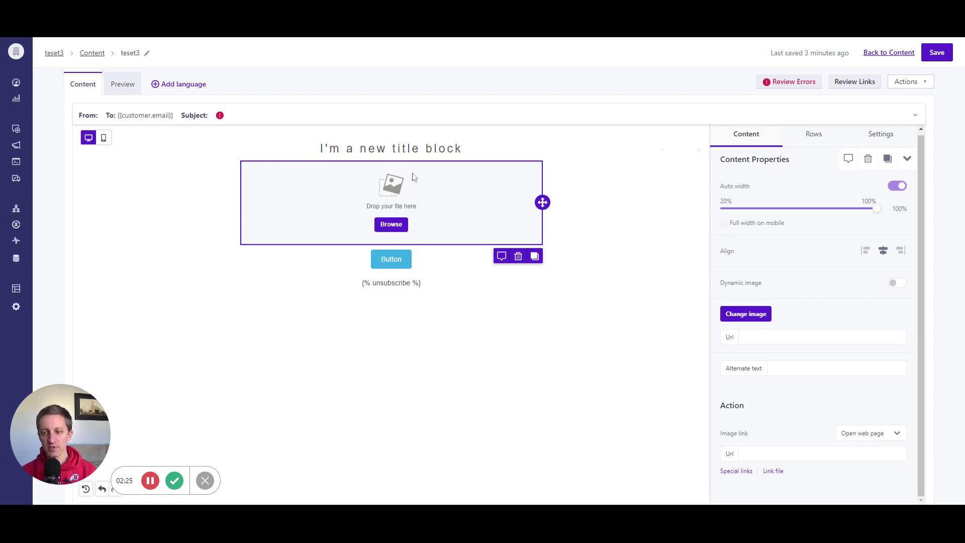
pyautogui.click(391, 224)
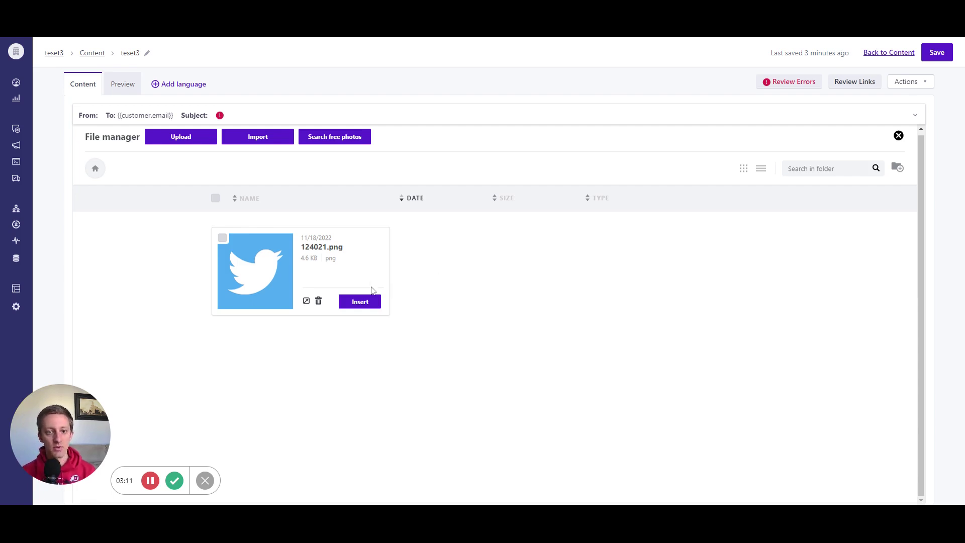
pyautogui.click(360, 302)
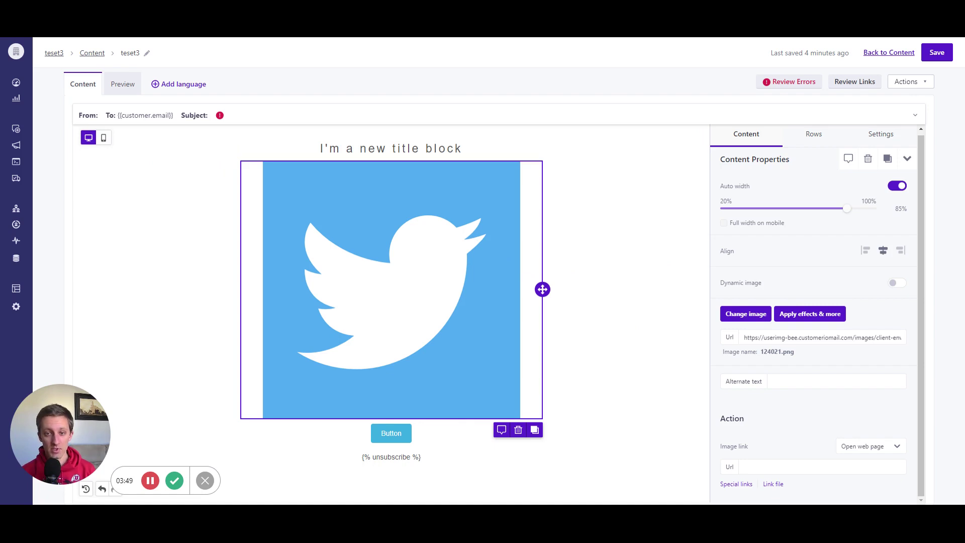
pyautogui.moveTo(849, 209)
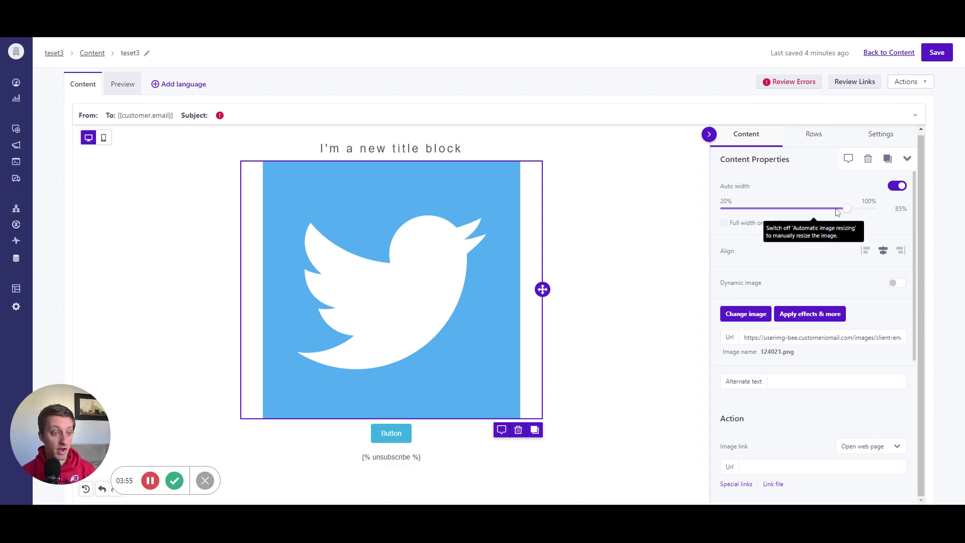
pyautogui.click(897, 185)
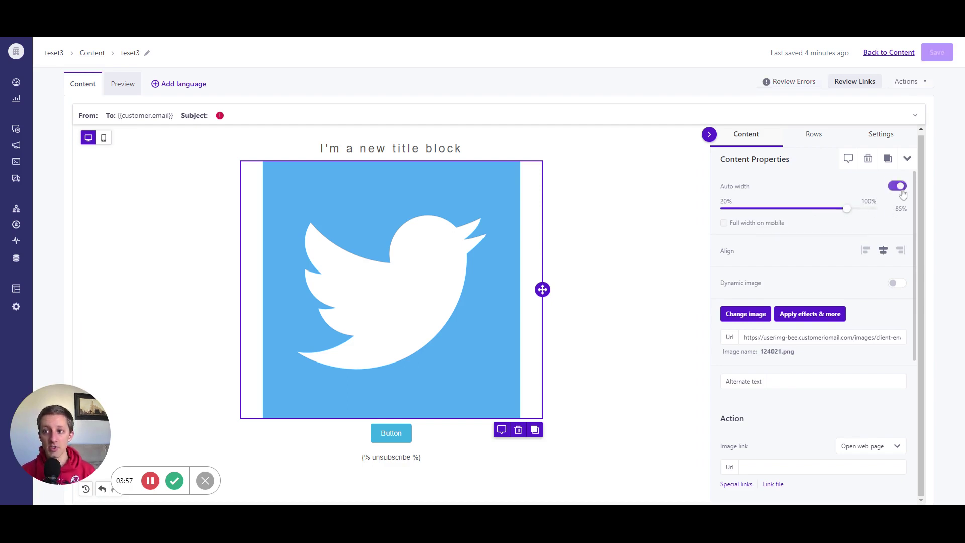
pyautogui.moveTo(846, 209); pyautogui.dragTo(758, 210)
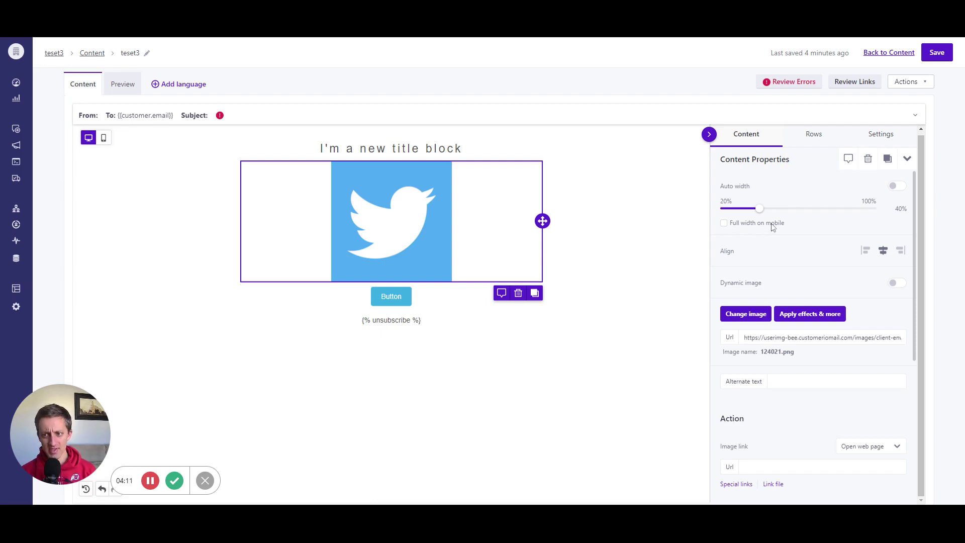
pyautogui.click(771, 224)
pyautogui.click(771, 224)
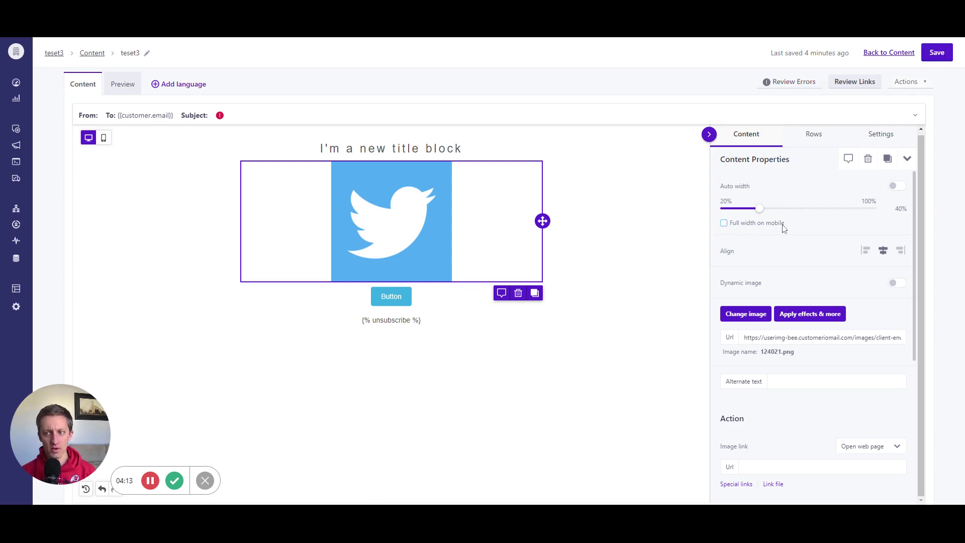
# Step: Keep the Twitter image centred with dynamic image off, and launch 'Apply effects & more'
pyautogui.click(865, 250)
pyautogui.click(882, 251)
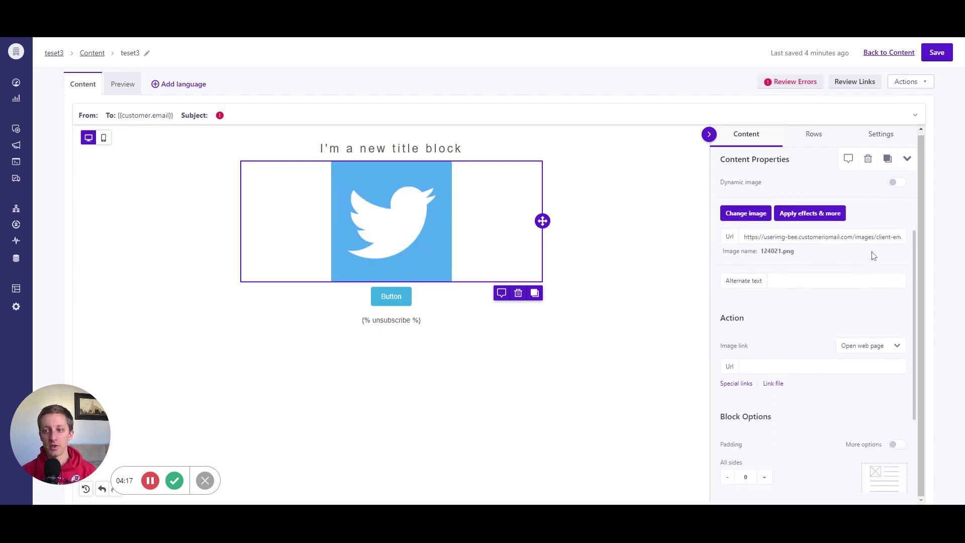
pyautogui.click(893, 283)
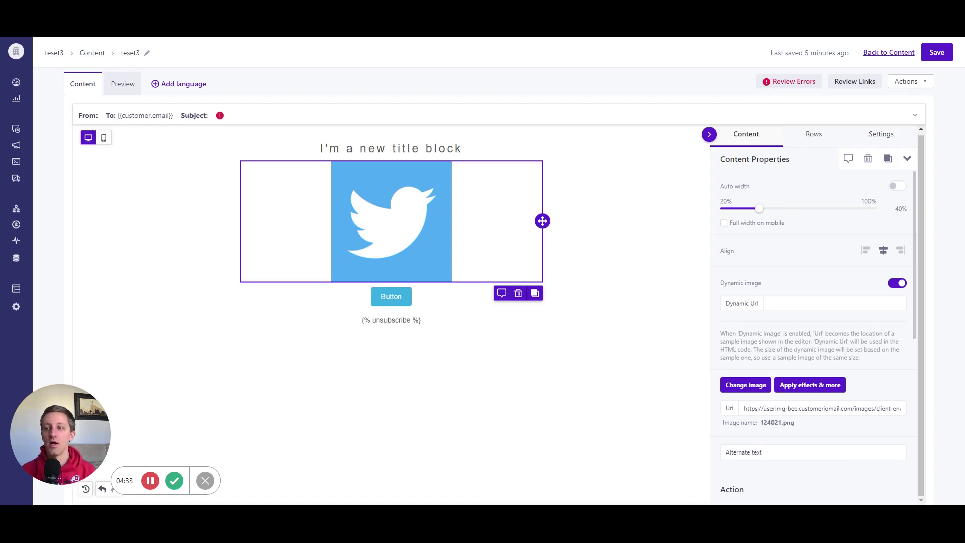
pyautogui.click(897, 284)
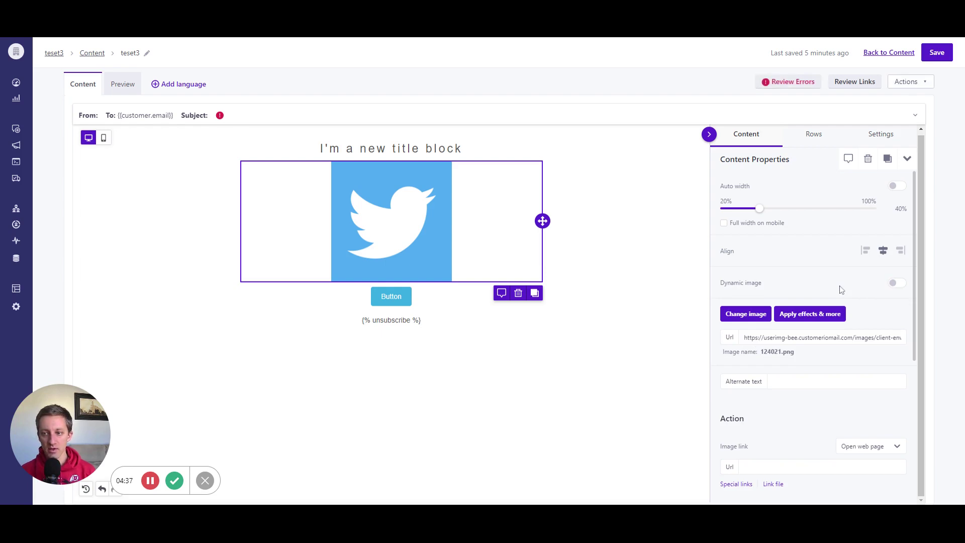
pyautogui.scroll(-1, 837, 294)
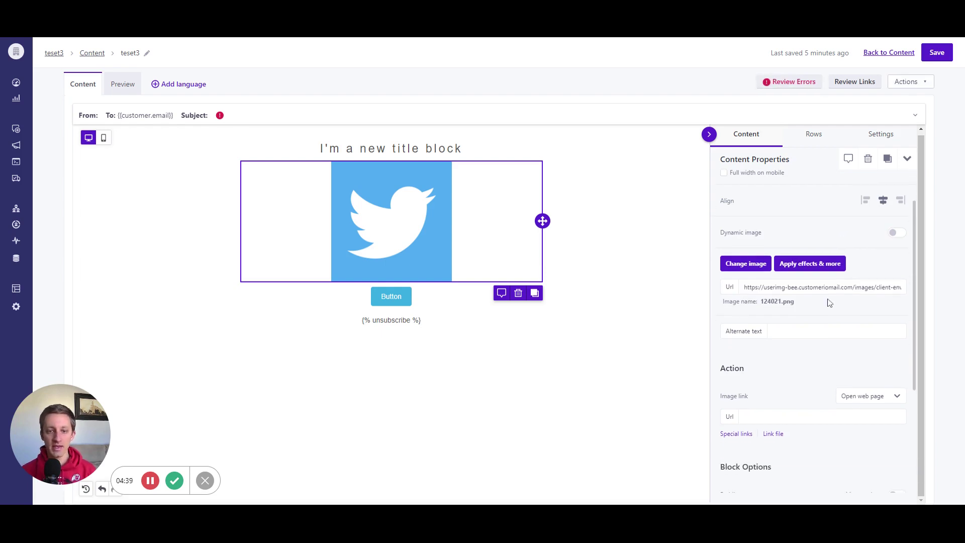
pyautogui.click(796, 267)
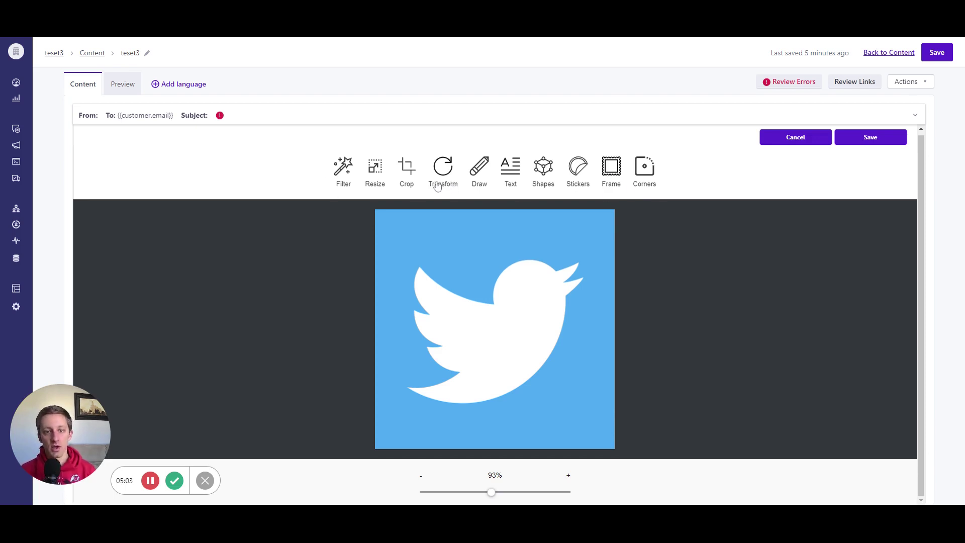
# Step: Cancel out of the image editor without changing the Twitter image
pyautogui.click(802, 139)
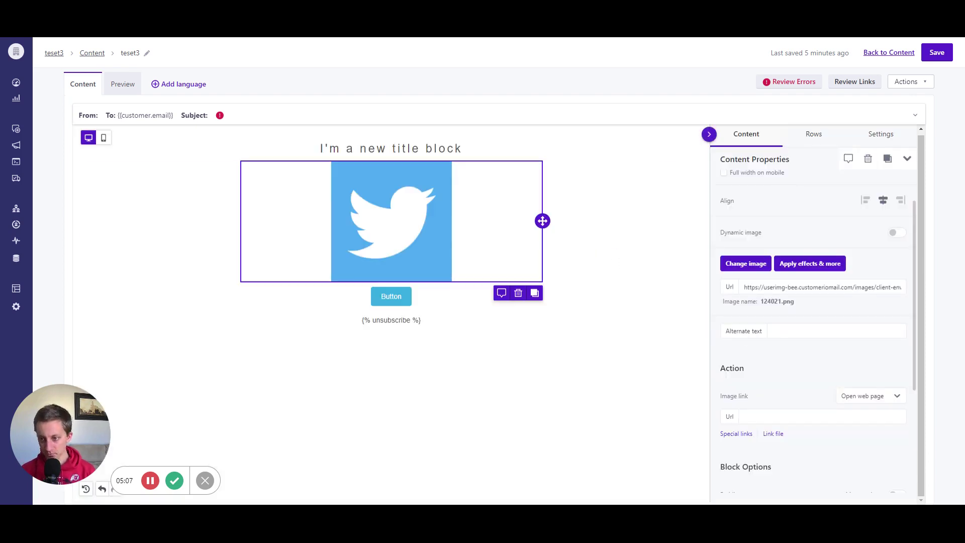
# Step: Check the image's alternate text and link fields, keeping the link type Open web page
pyautogui.click(777, 331)
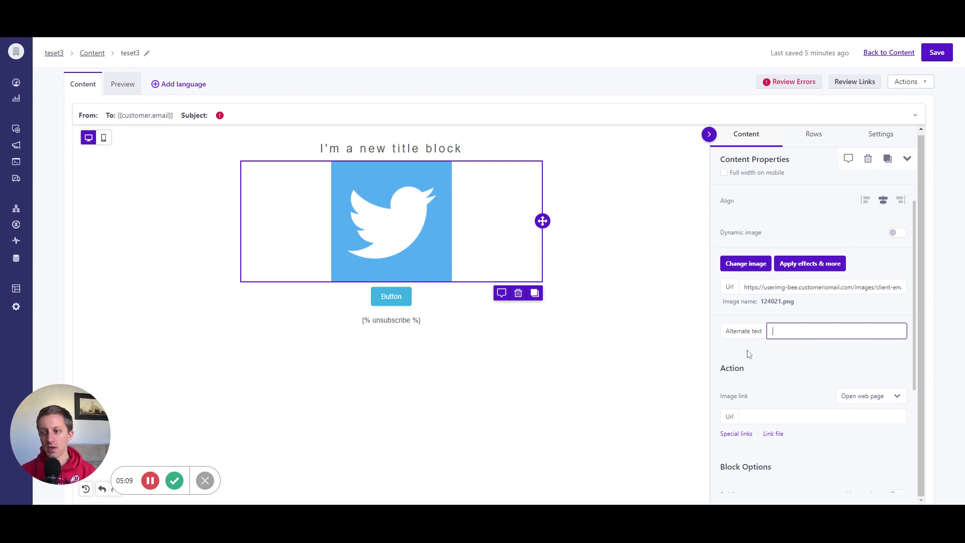
pyautogui.scroll(-1, 747, 349)
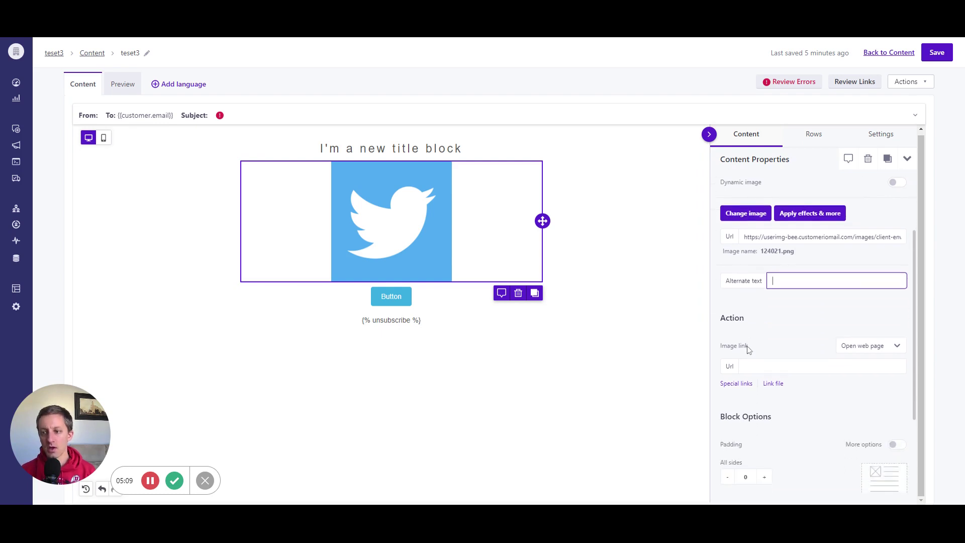
pyautogui.click(778, 366)
pyautogui.scroll(-1, 780, 332)
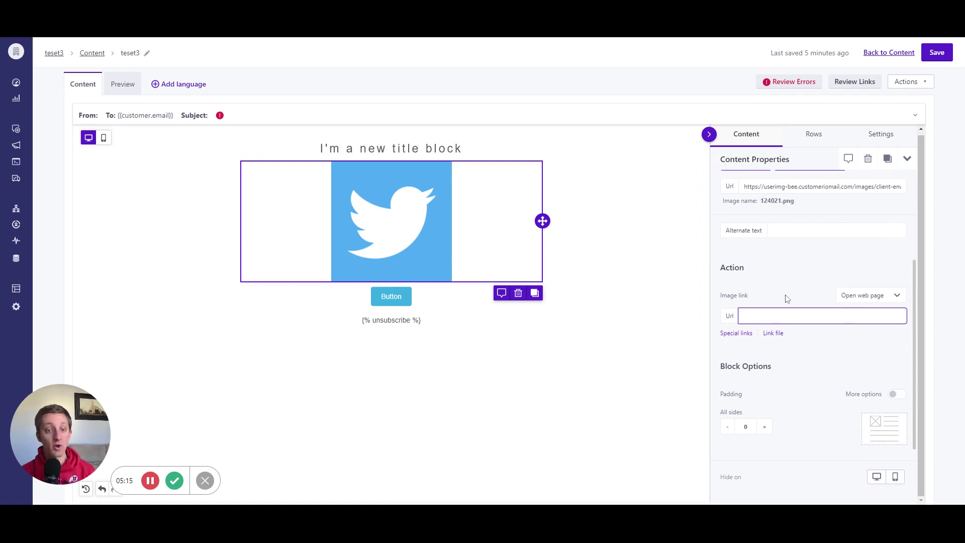
pyautogui.click(843, 299)
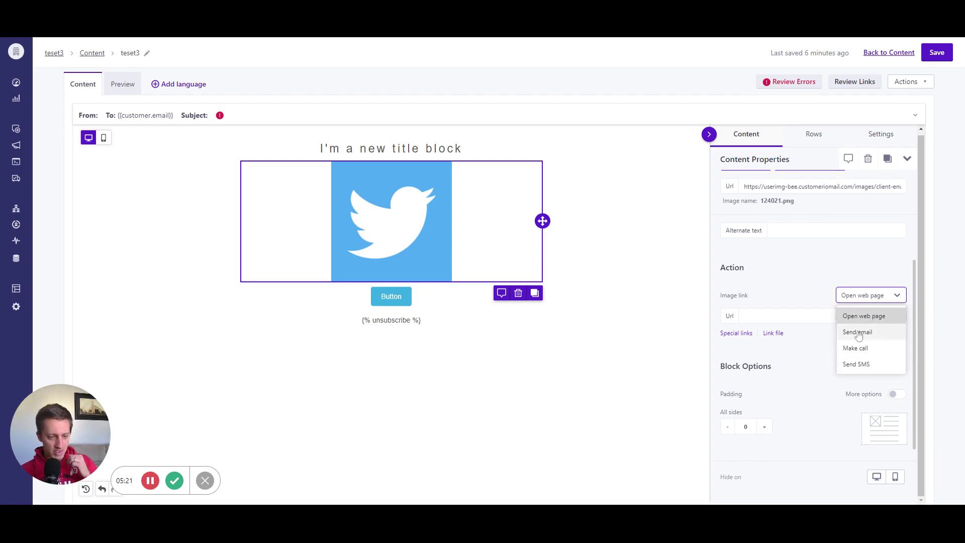
pyautogui.click(777, 345)
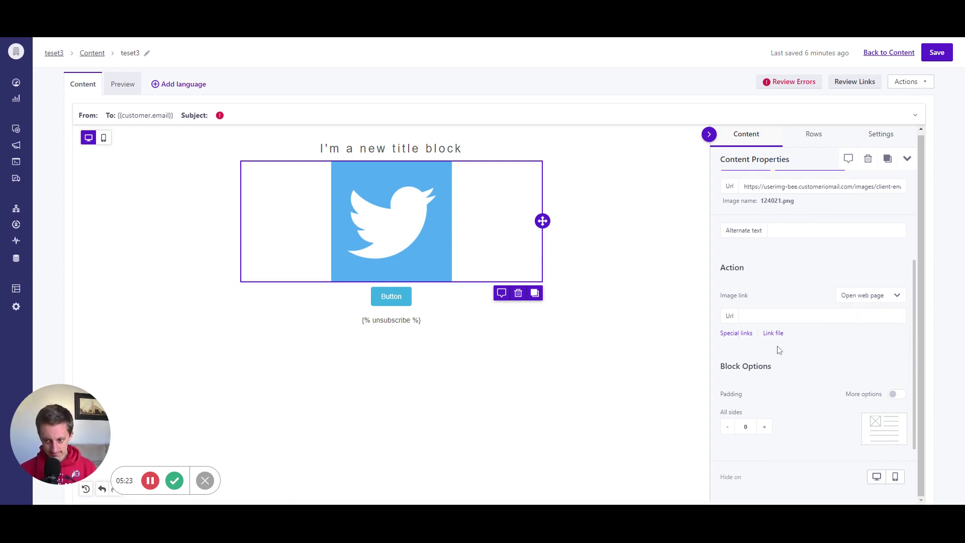
pyautogui.scroll(-2, 781, 342)
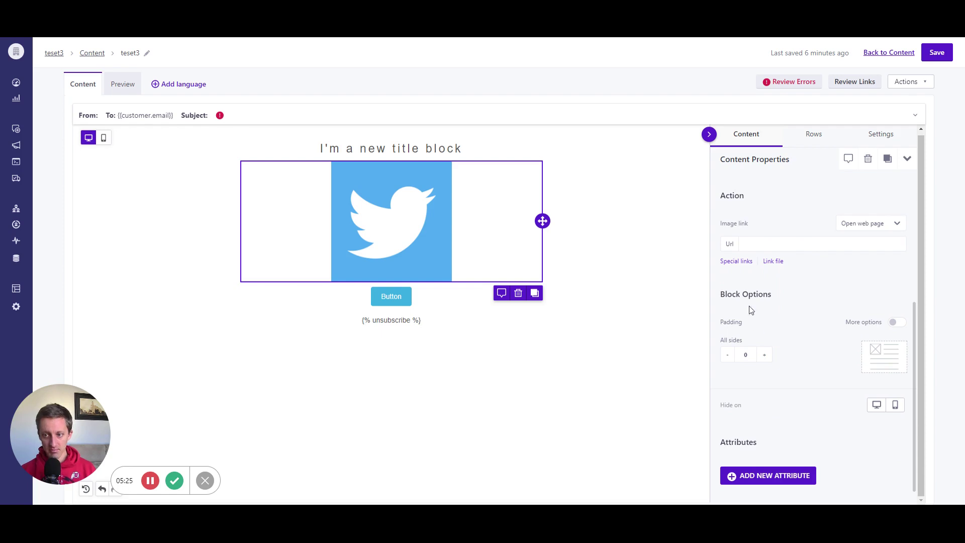
# Step: Leave image padding at 0, hide the image block on mobile, and discard an added Class attribute
pyautogui.click(764, 354)
pyautogui.click(764, 354)
pyautogui.click(764, 354)
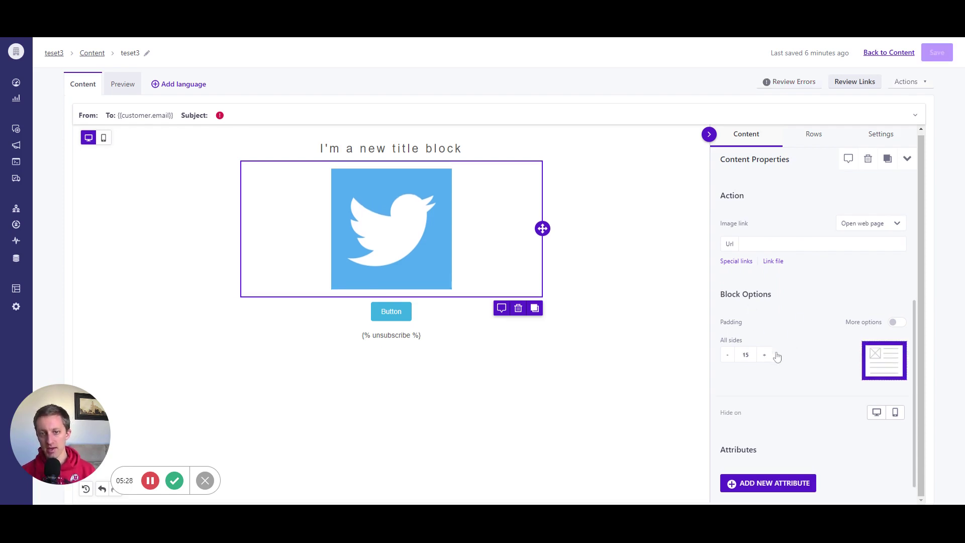
pyautogui.click(727, 355)
pyautogui.click(727, 354)
pyautogui.click(728, 354)
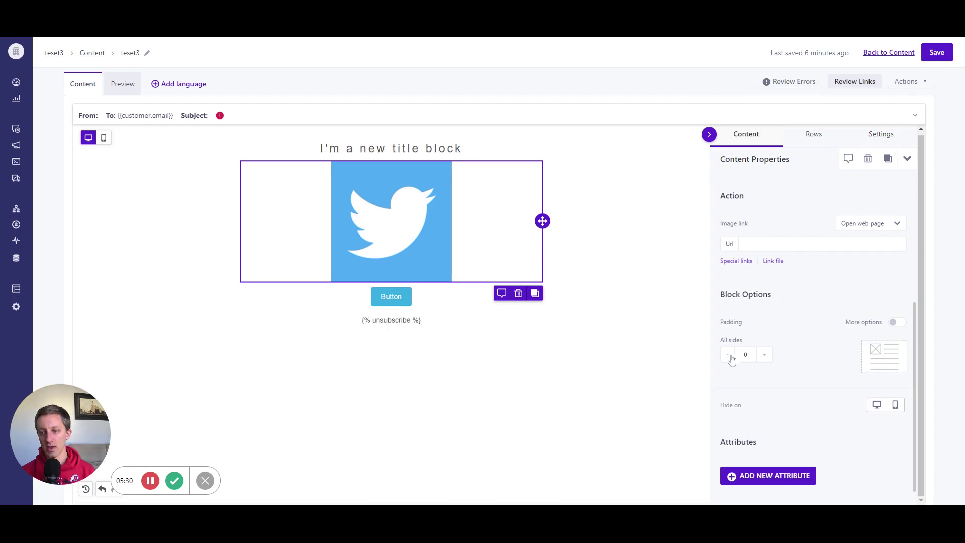
pyautogui.click(895, 406)
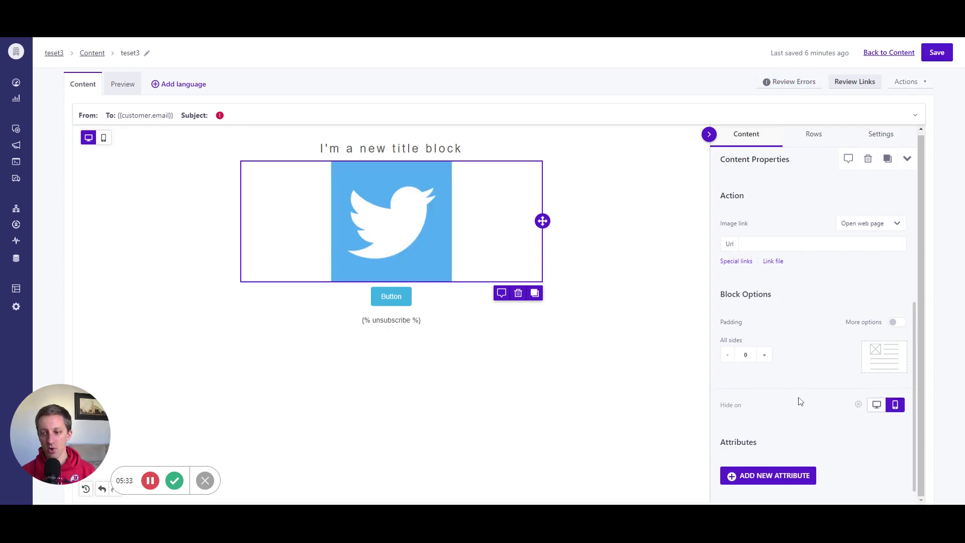
pyautogui.click(784, 472)
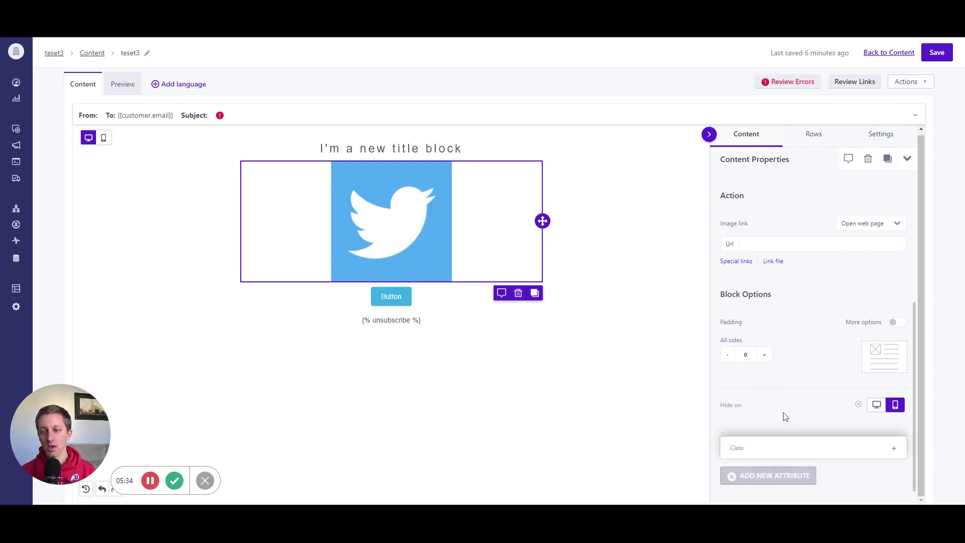
pyautogui.click(895, 448)
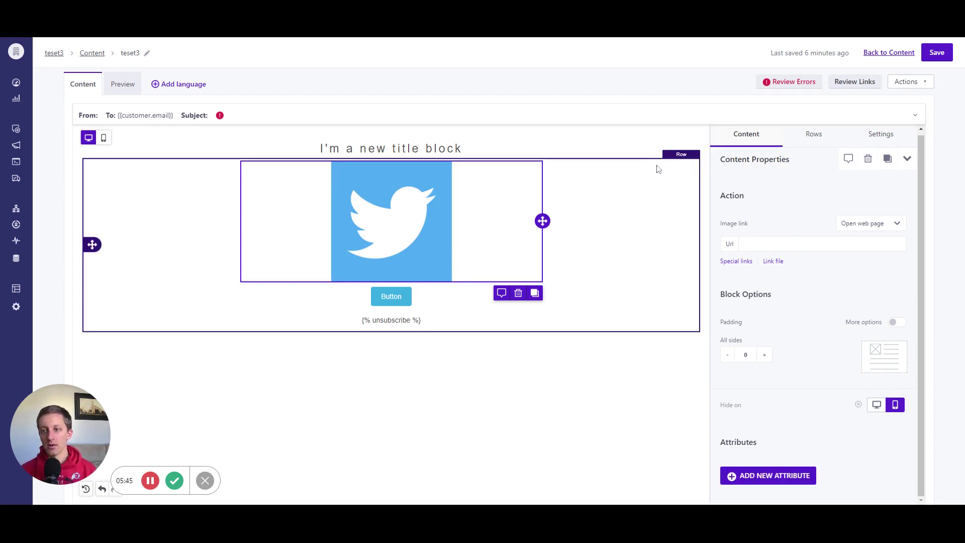
# Step: Select the Button block, switch off auto width, and narrow it to 20% width
pyautogui.click(643, 185)
pyautogui.click(456, 287)
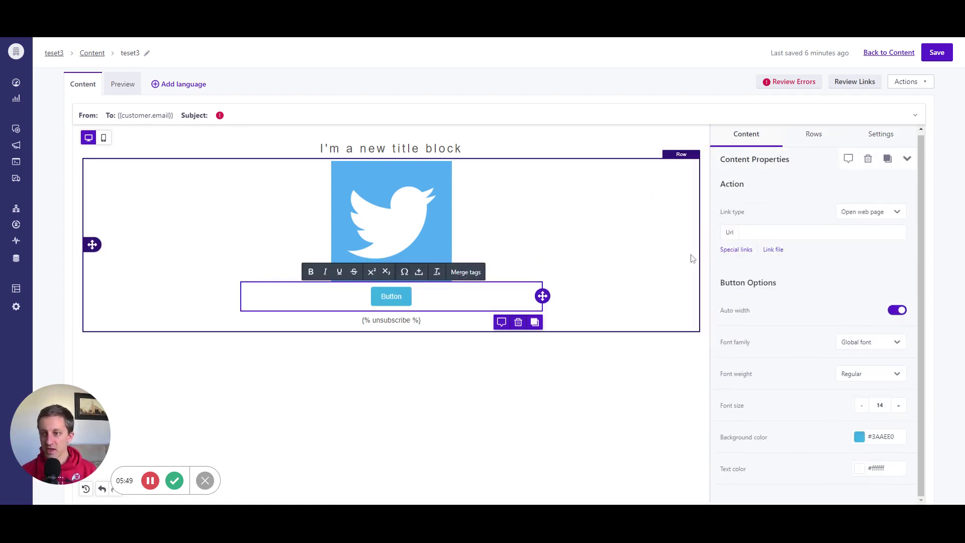
pyautogui.click(863, 214)
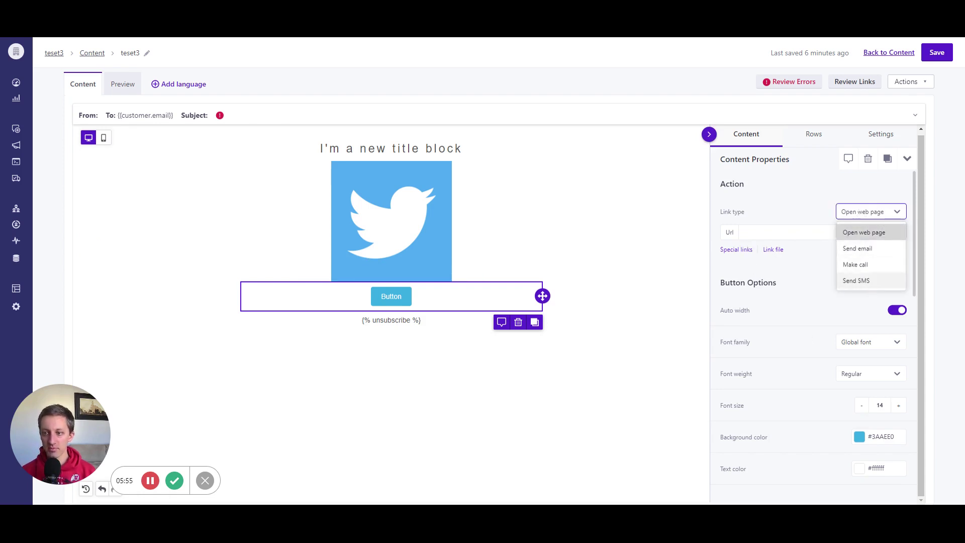
pyautogui.click(805, 269)
pyautogui.scroll(-1, 804, 270)
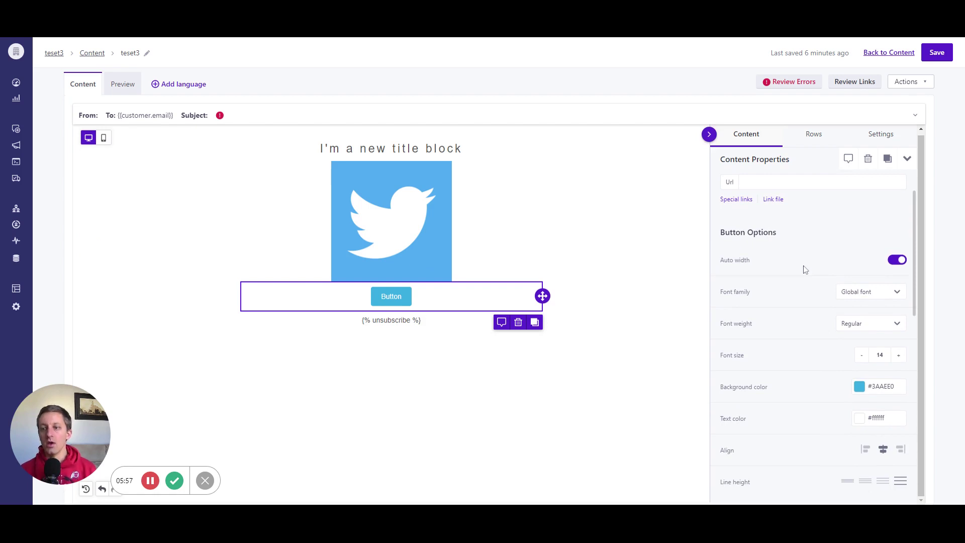
pyautogui.click(898, 261)
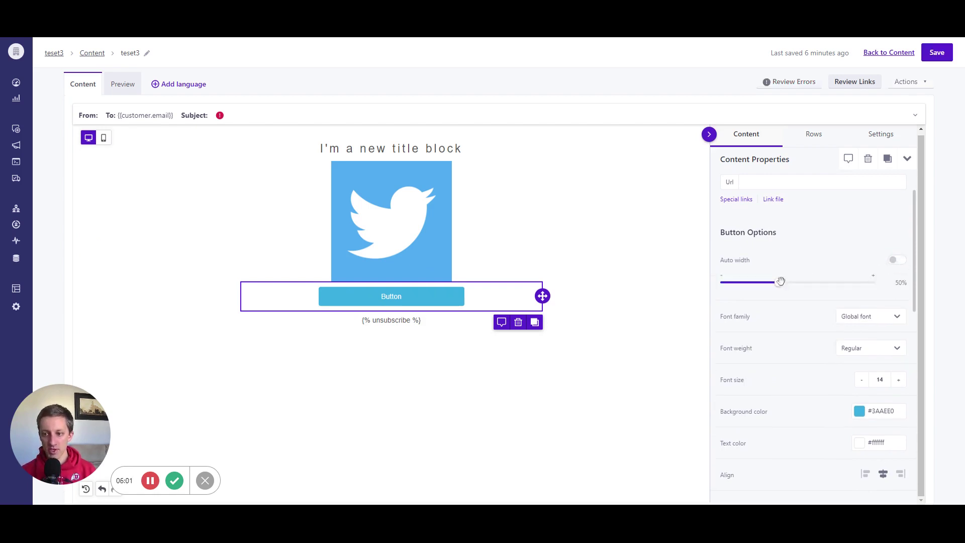
pyautogui.moveTo(780, 282); pyautogui.dragTo(719, 283)
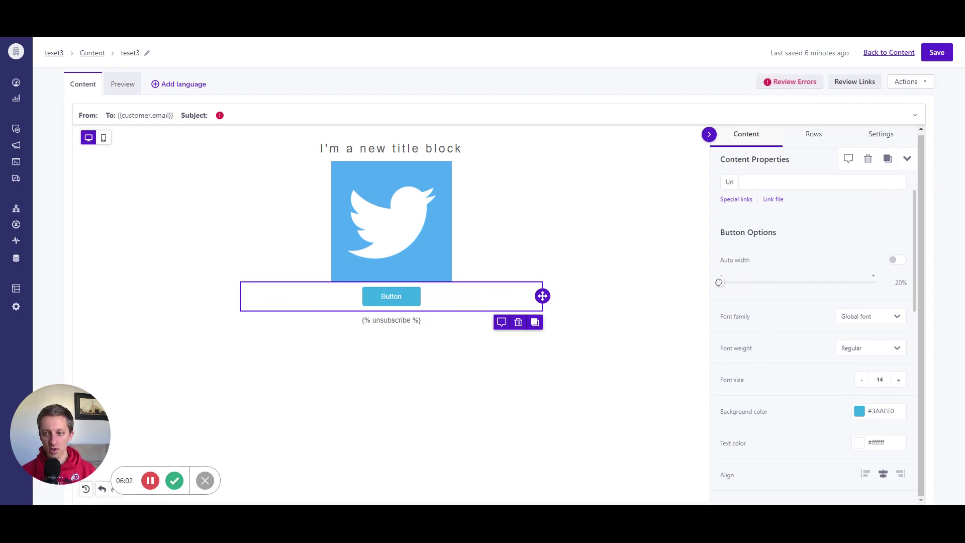
# Step: Turn button auto width back on and relabel the button 'Join our webinar now'
pyautogui.click(898, 259)
pyautogui.click(389, 296)
pyautogui.hotkey('ctrl', 'a')
pyautogui.press('BackSpace')
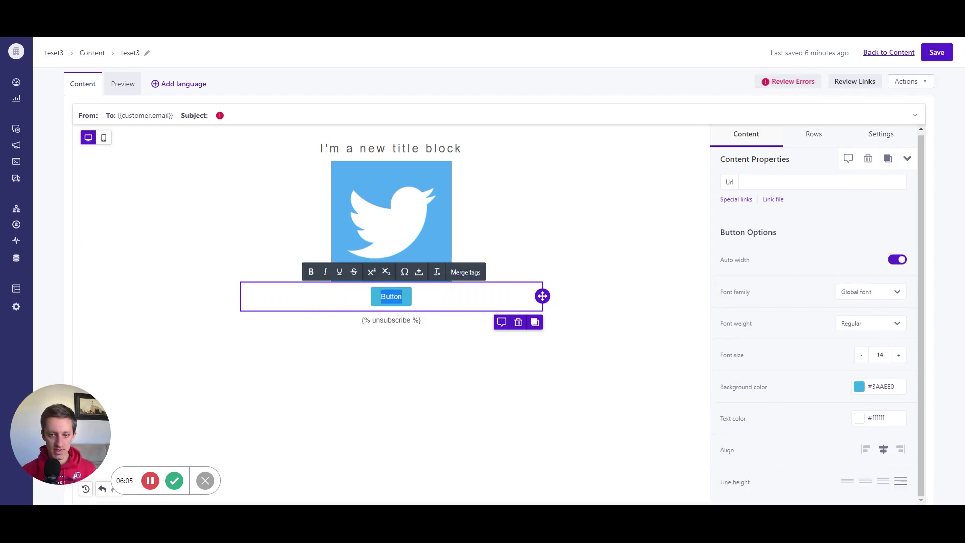
pyautogui.write('tklslkjdf s flsdj  sdljkf sd sd')
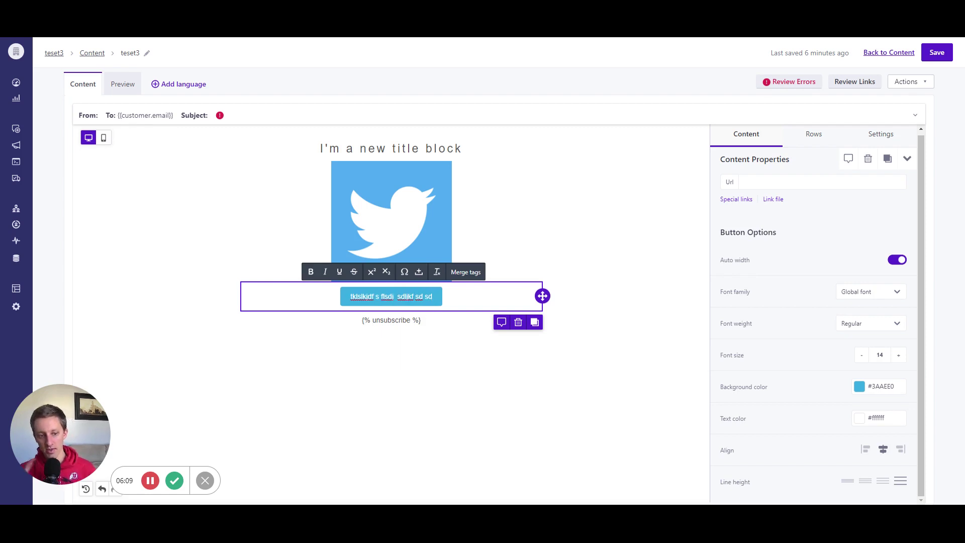
pyautogui.hotkey('ctrl', 'a')
pyautogui.write('Join')
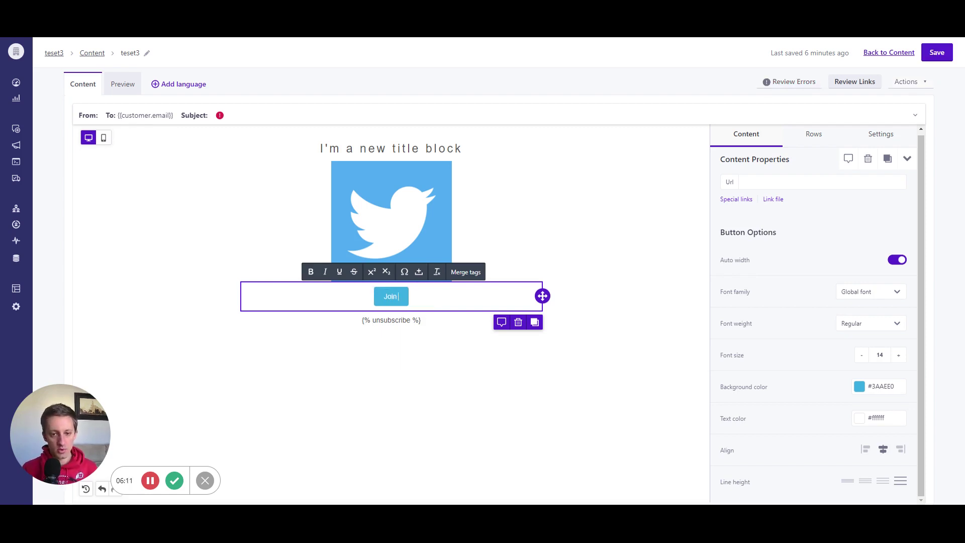
pyautogui.write(' our webinar now')
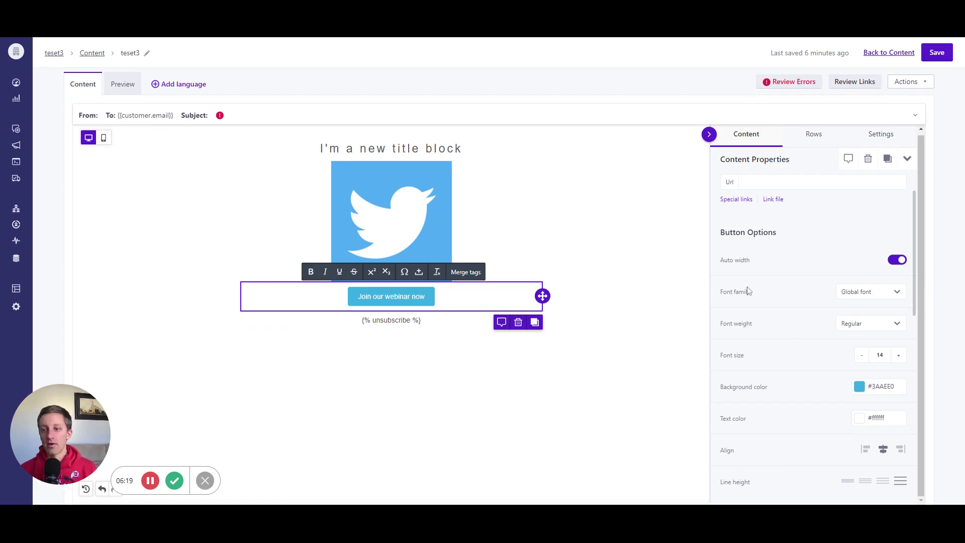
pyautogui.scroll(-2, 747, 290)
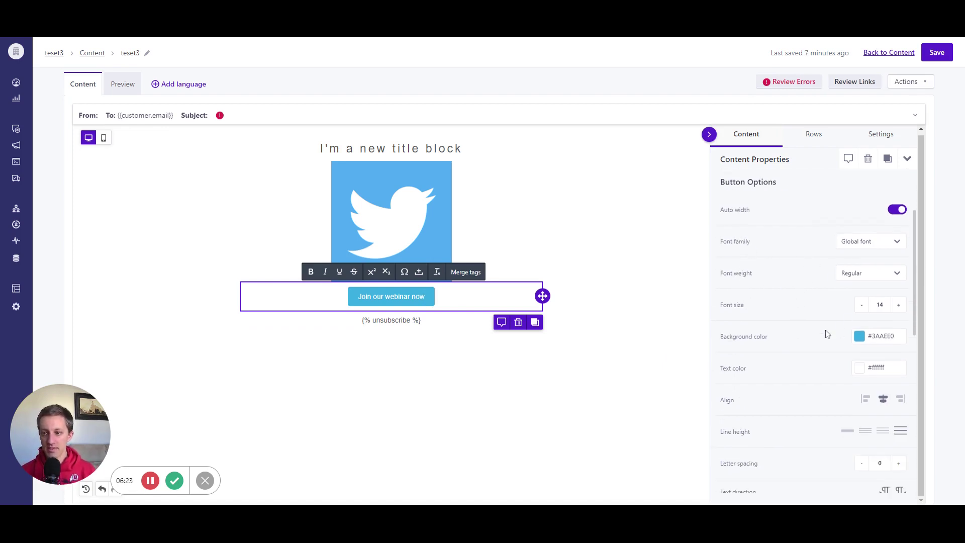
# Step: Set the button background colour to blue #0000ff
pyautogui.click(859, 336)
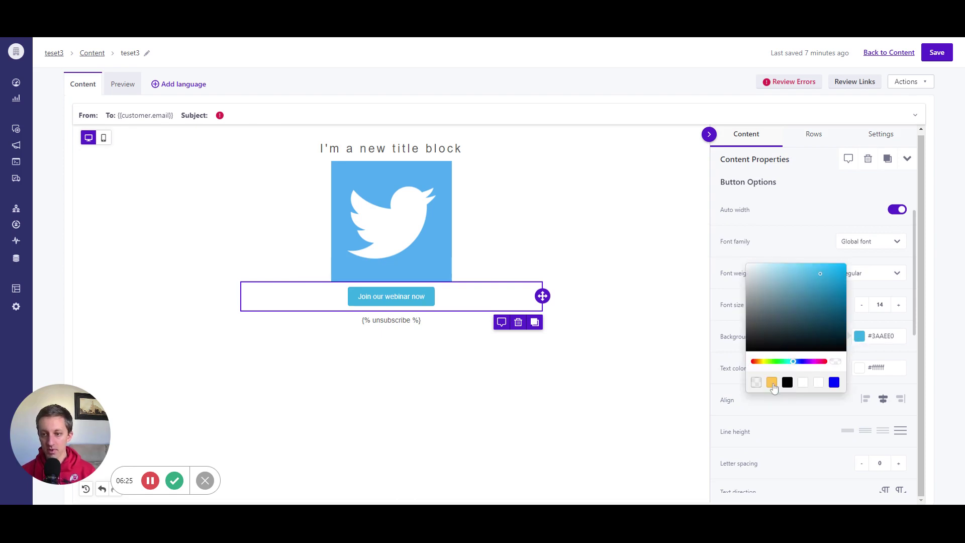
pyautogui.click(771, 382)
pyautogui.click(790, 231)
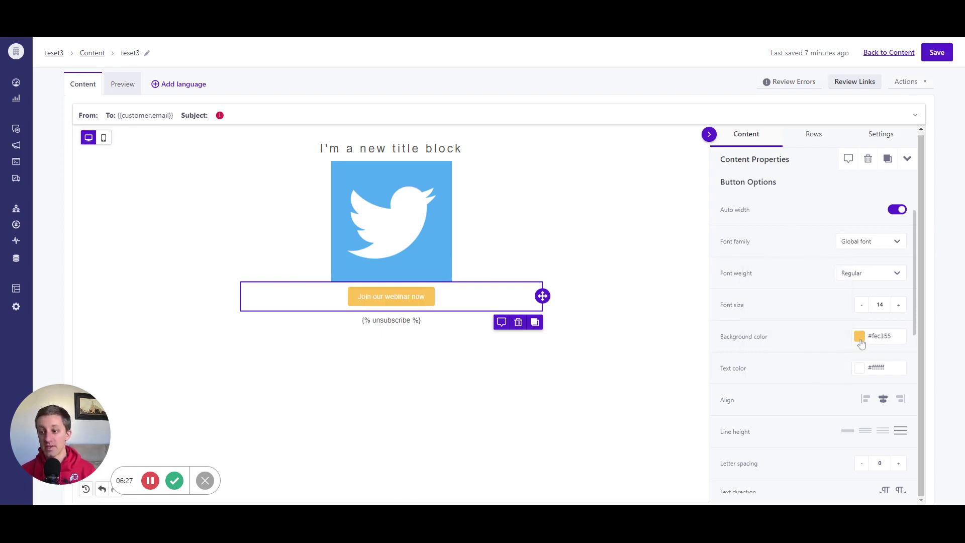
pyautogui.click(859, 336)
pyautogui.click(834, 381)
pyautogui.click(839, 421)
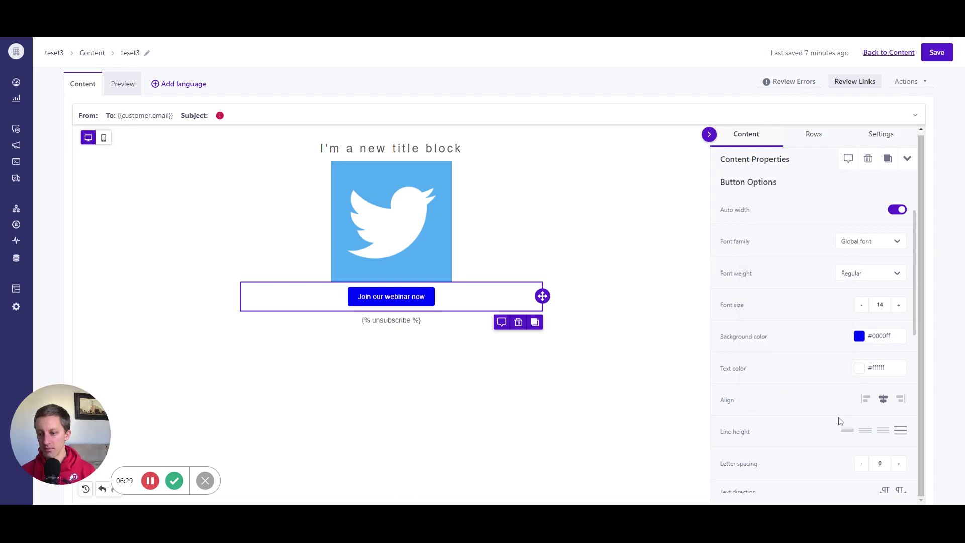
# Step: Round the button's corners with a border radius of 22
pyautogui.scroll(-3, 850, 398)
pyautogui.scroll(-2, 860, 395)
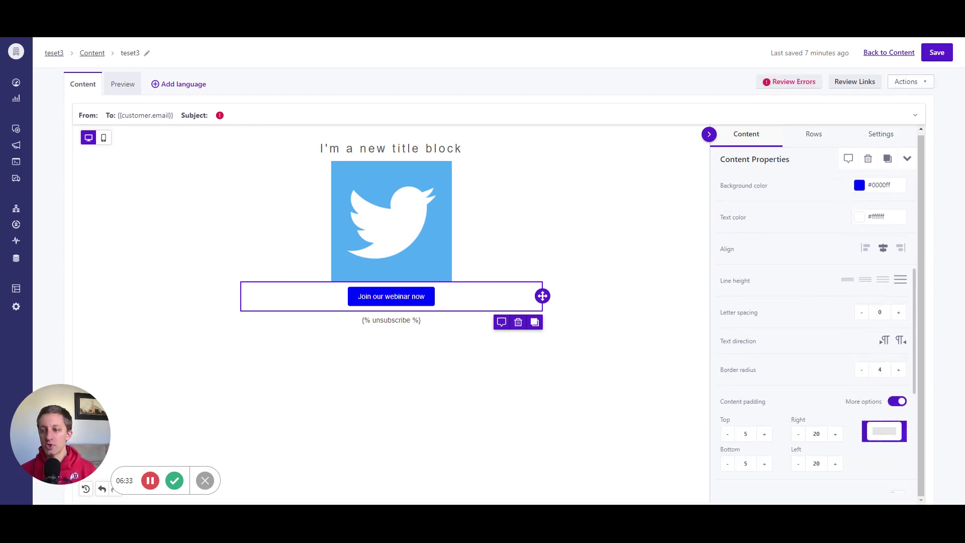
pyautogui.doubleClick(879, 369)
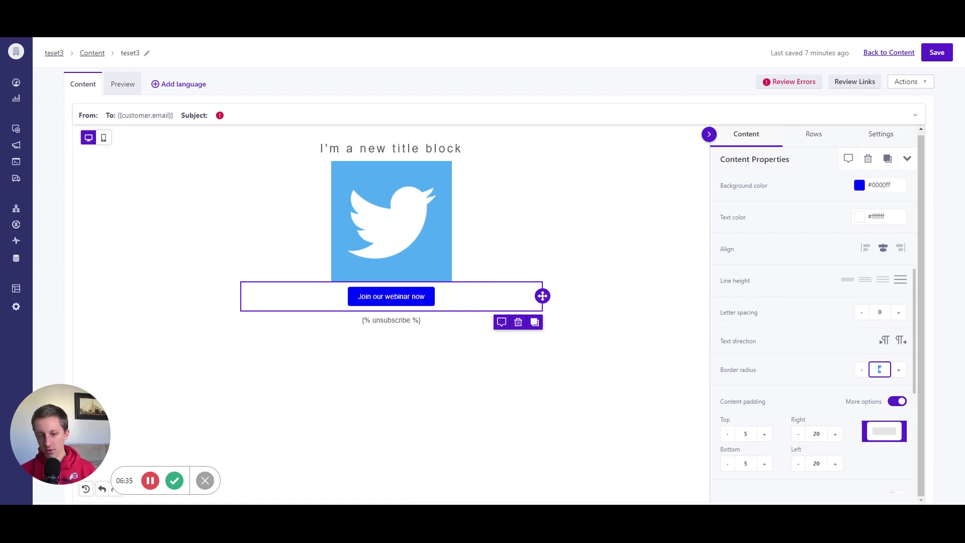
pyautogui.write('22')
pyautogui.click(807, 368)
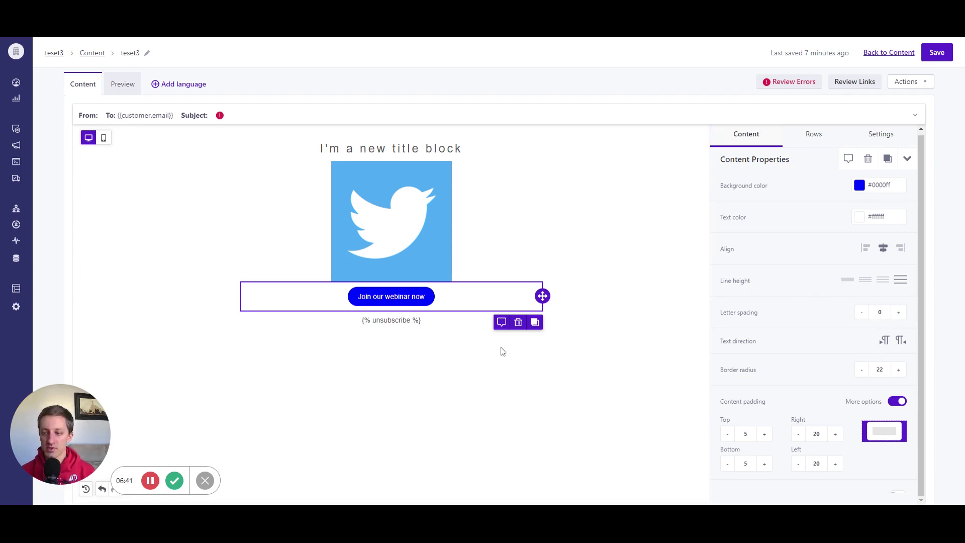
pyautogui.scroll(-4, 832, 352)
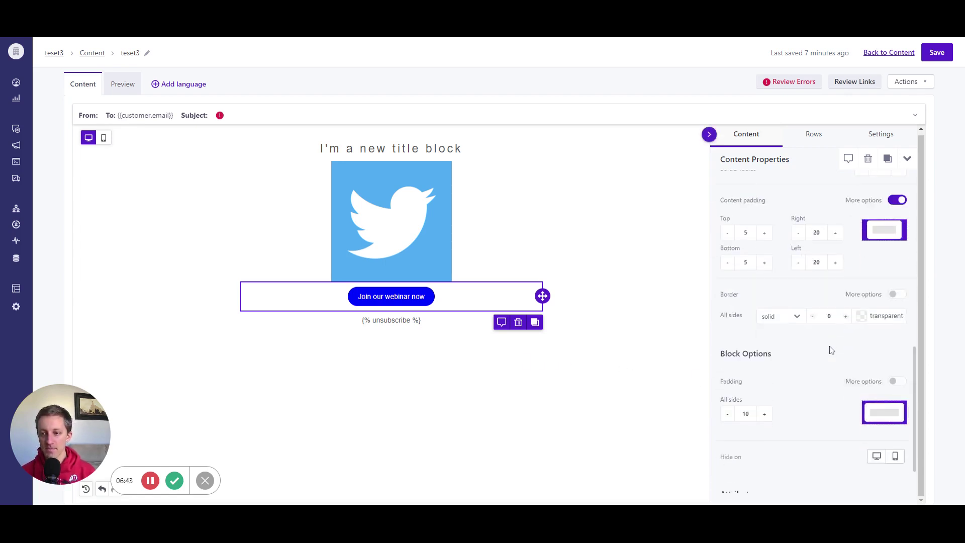
pyautogui.scroll(2, 830, 350)
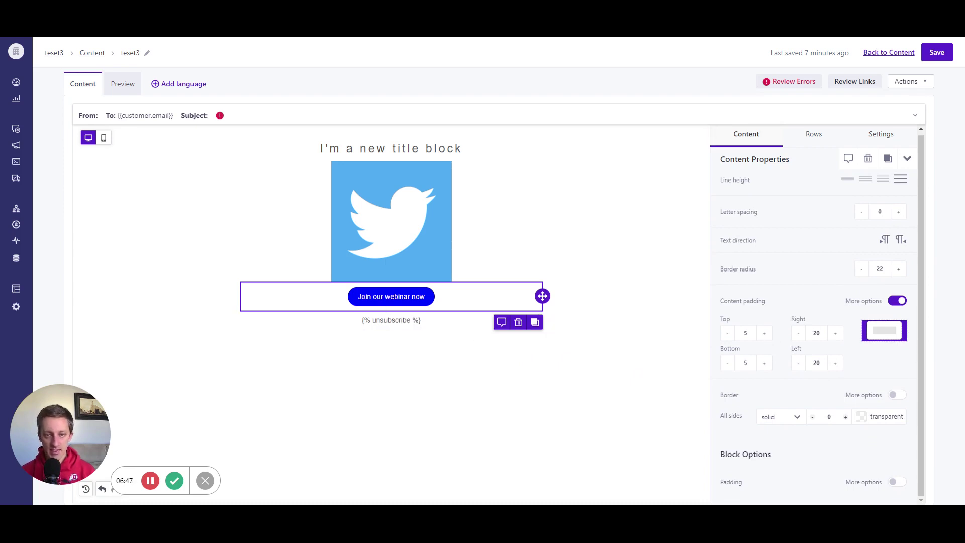
pyautogui.click(764, 333)
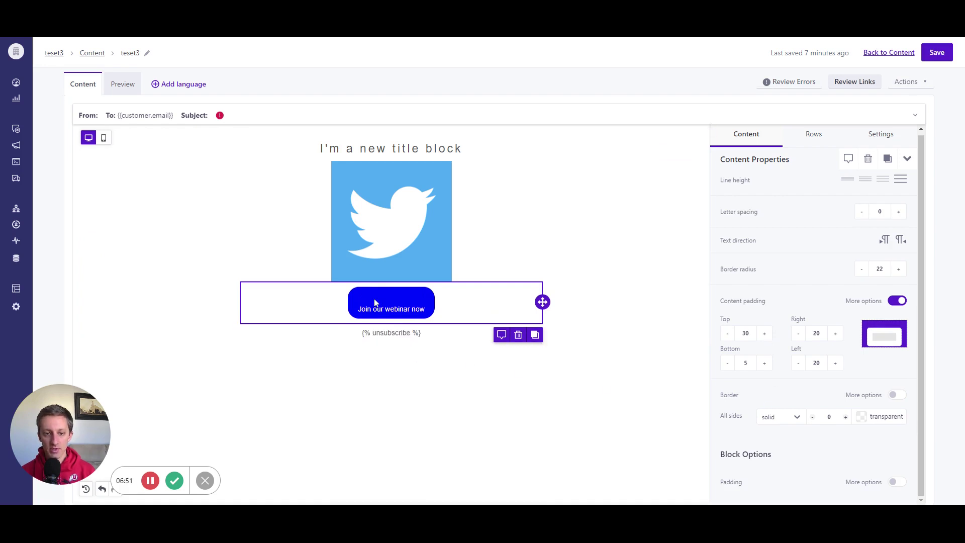
pyautogui.click(729, 334)
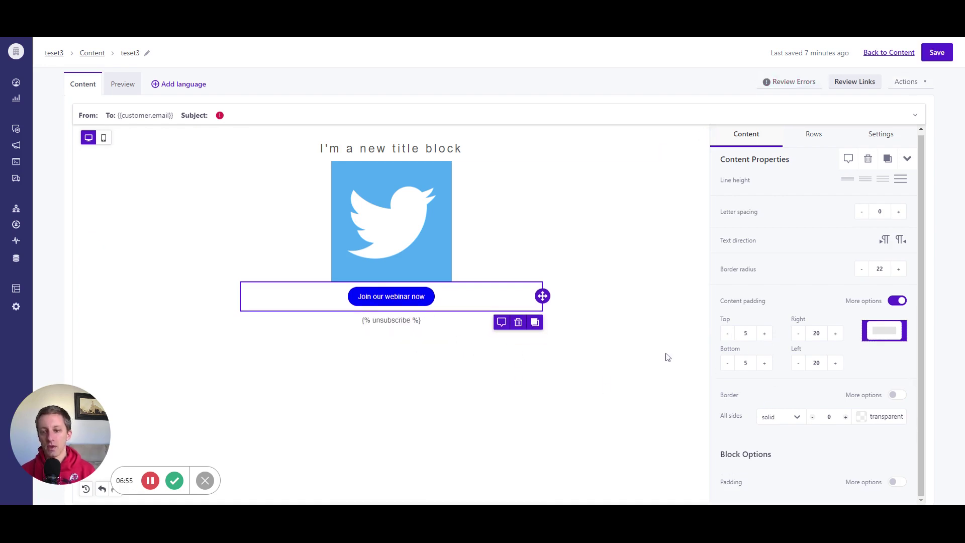
pyautogui.click(897, 302)
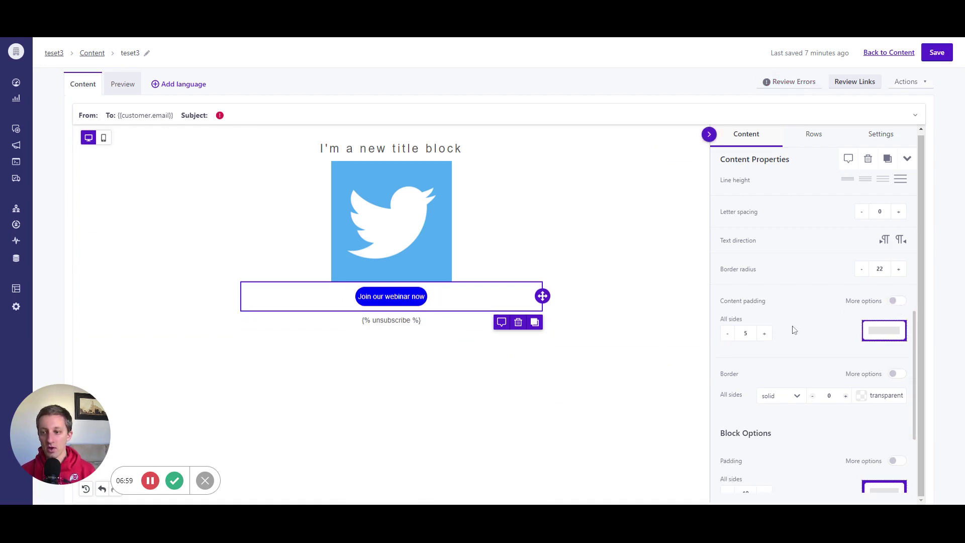
pyautogui.click(897, 301)
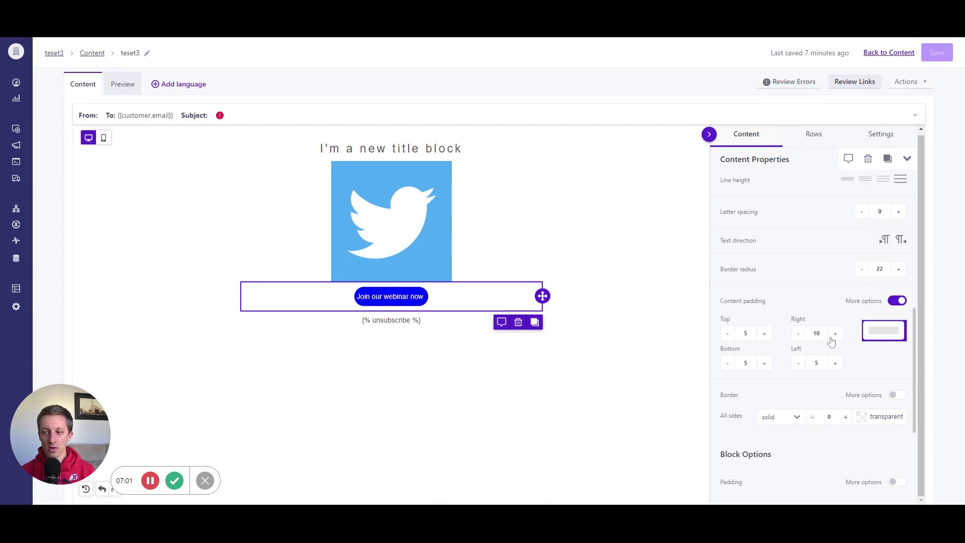
pyautogui.click(835, 363)
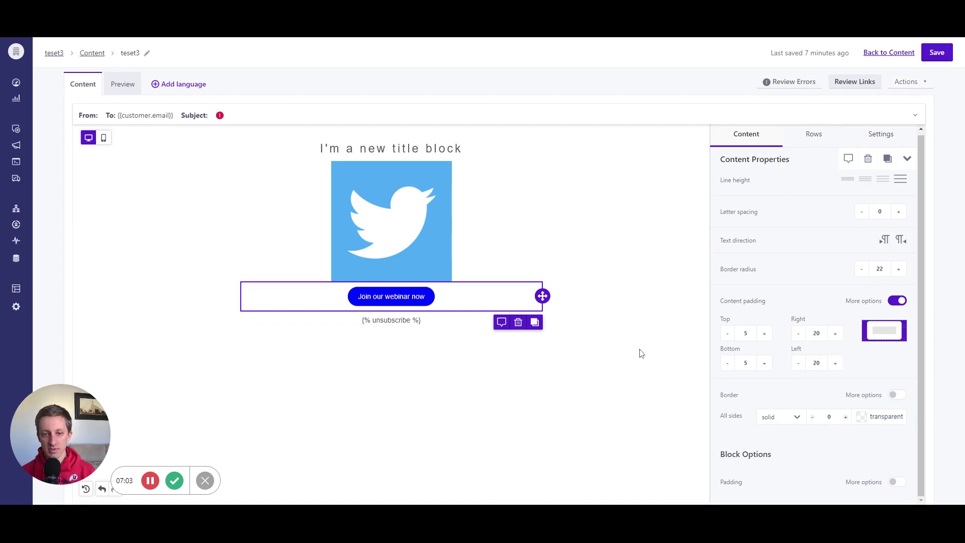
pyautogui.scroll(-1, 796, 384)
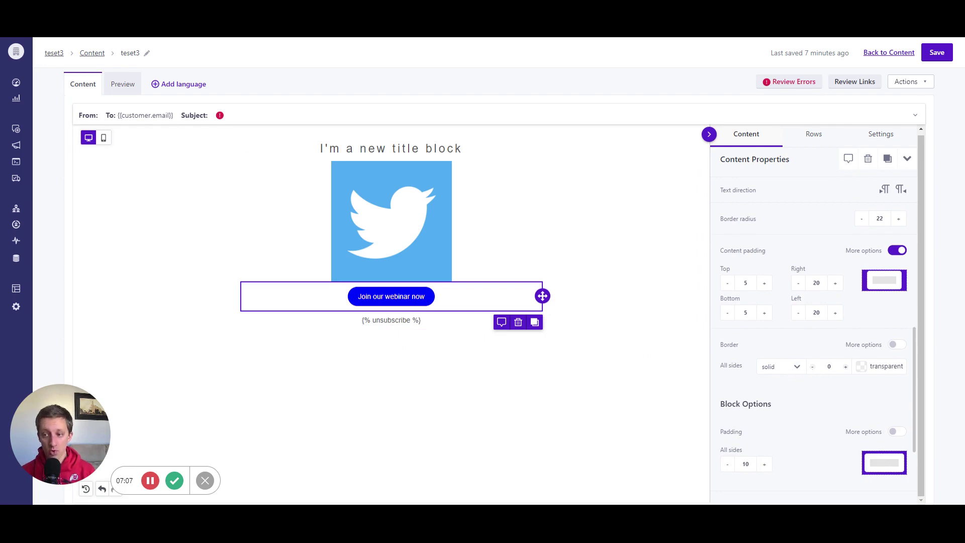
# Step: Give the webinar button a solid red #EE1212 border, 5 wide
pyautogui.click(867, 370)
pyautogui.click(839, 372)
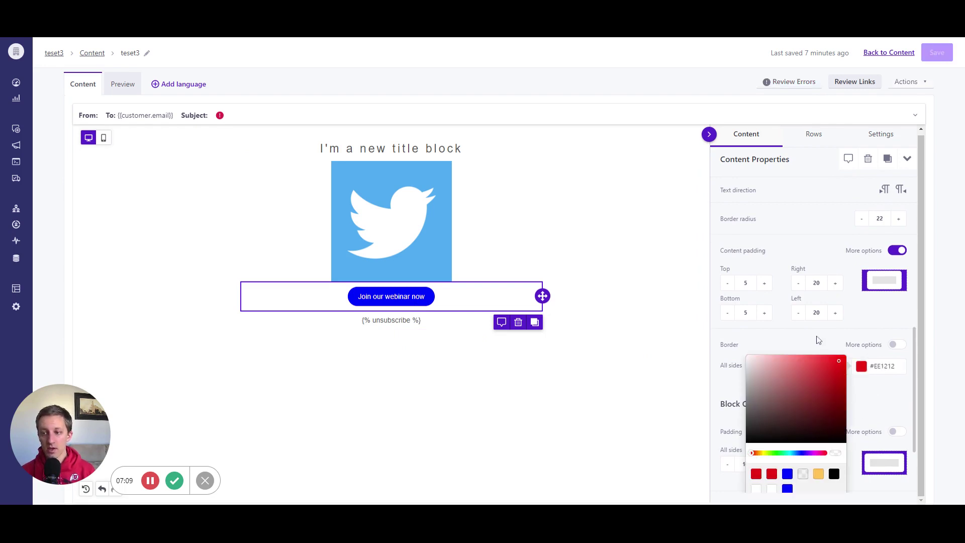
pyautogui.click(817, 336)
pyautogui.click(844, 368)
pyautogui.click(845, 369)
pyautogui.click(844, 368)
pyautogui.click(845, 369)
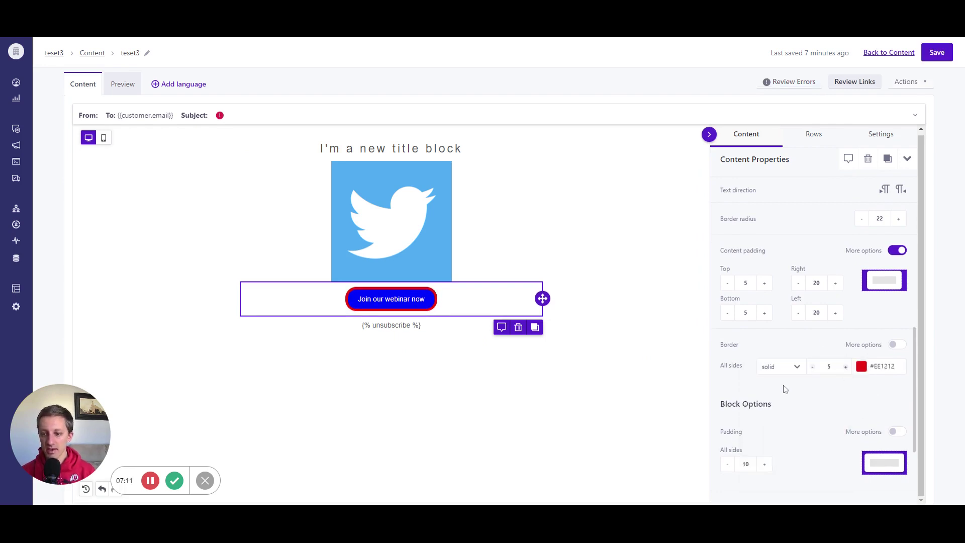
pyautogui.scroll(-2, 787, 384)
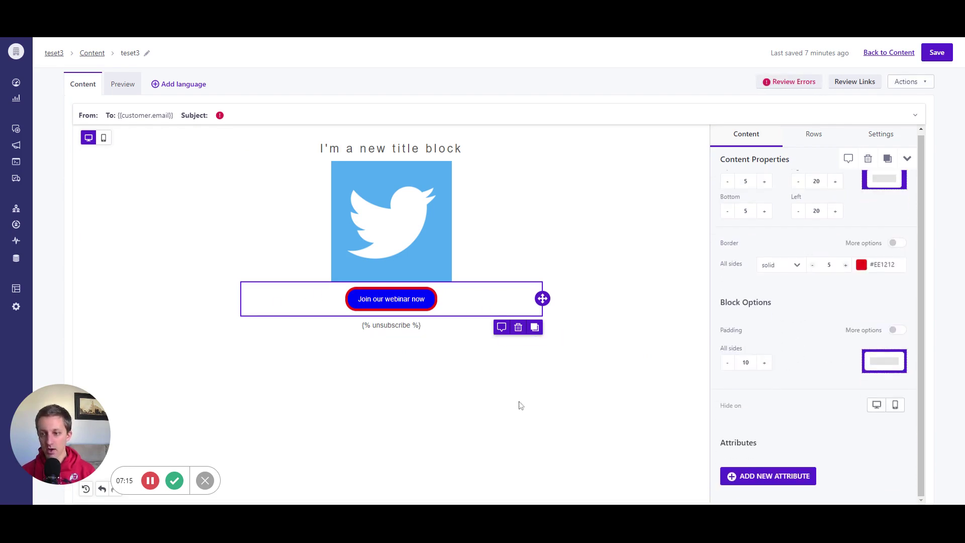
# Step: Set the button block's padding to 30 on all sides, with the bottom lowered to 5
pyautogui.click(764, 364)
pyautogui.click(765, 364)
pyautogui.click(764, 364)
pyautogui.click(766, 368)
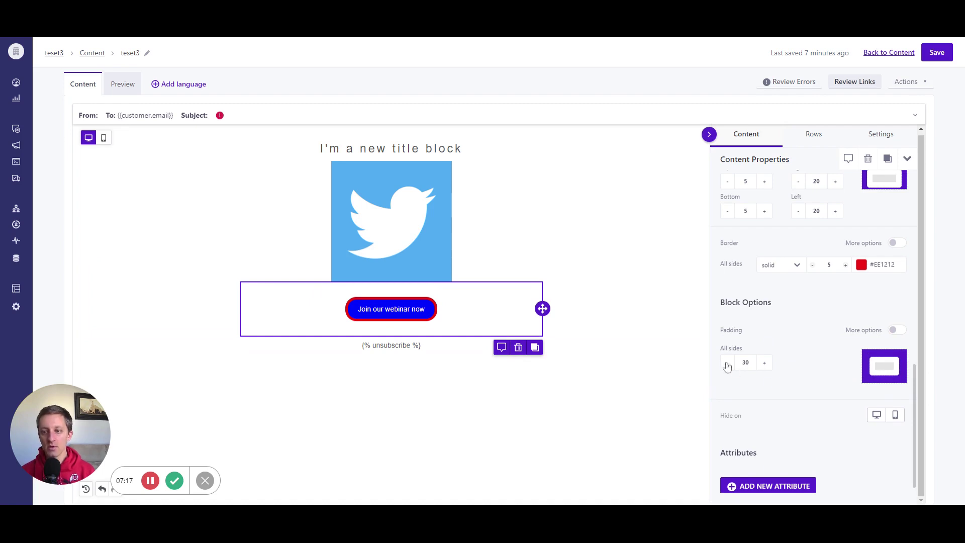
pyautogui.click(898, 329)
pyautogui.click(727, 393)
pyautogui.click(727, 393)
pyautogui.click(727, 393)
pyautogui.click(726, 393)
pyautogui.click(727, 393)
# Step: Hide the button block on mobile and remove the stray empty Class attribute
pyautogui.scroll(-1, 781, 366)
pyautogui.click(876, 407)
pyautogui.click(895, 405)
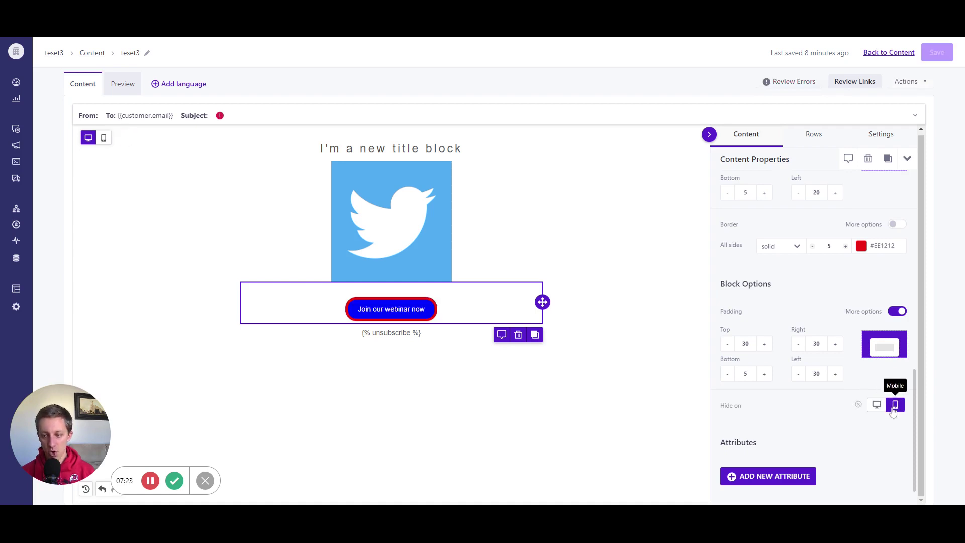
pyautogui.click(802, 473)
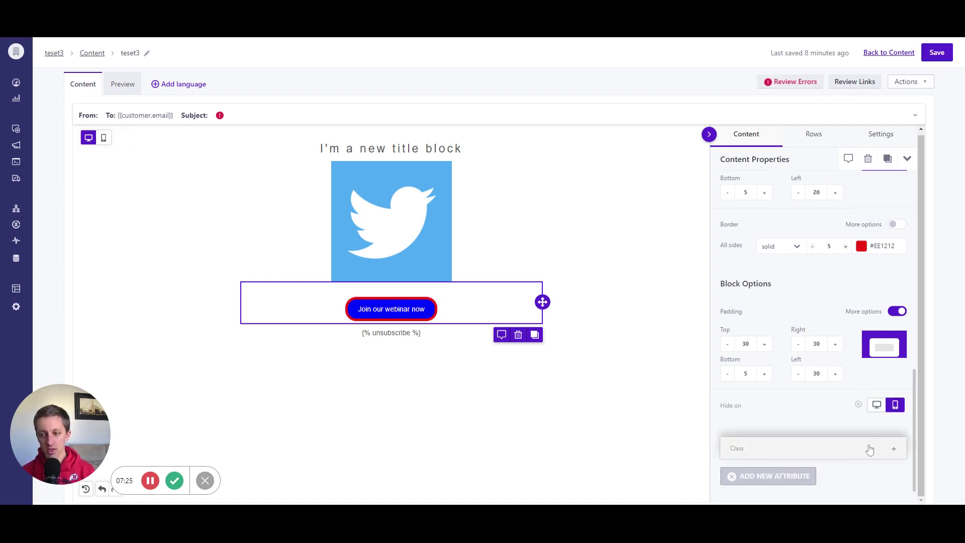
pyautogui.click(753, 412)
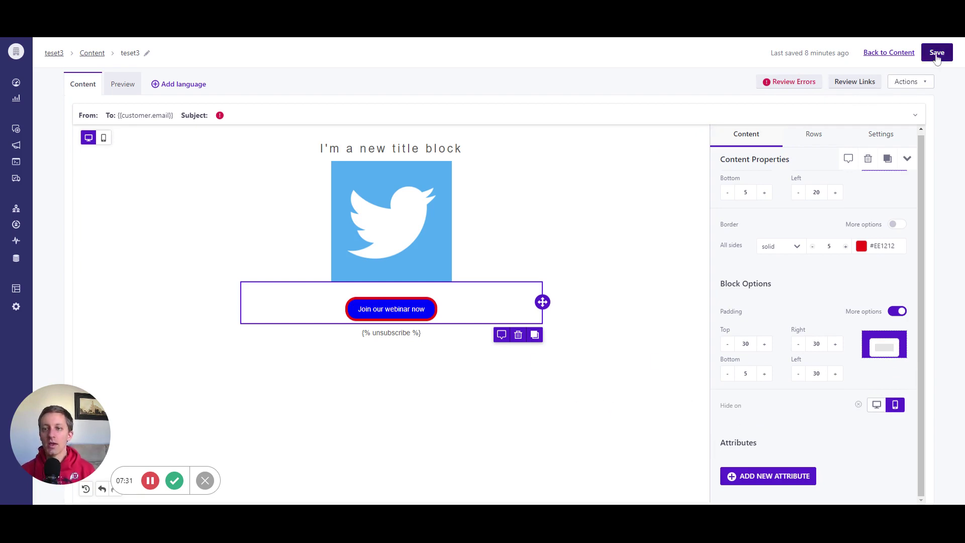
# Step: Deselect the button block to return to the list of content block types
pyautogui.click(616, 198)
pyautogui.press('Escape')
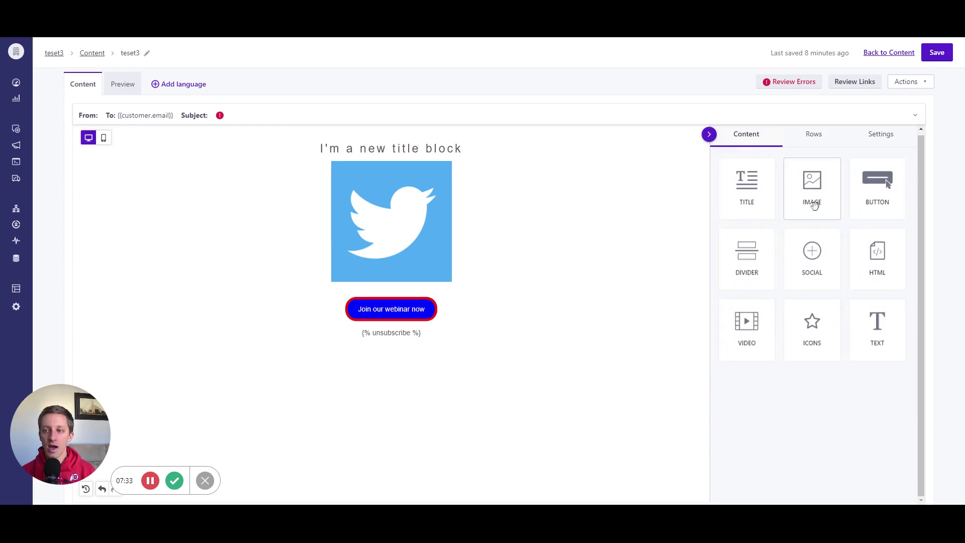